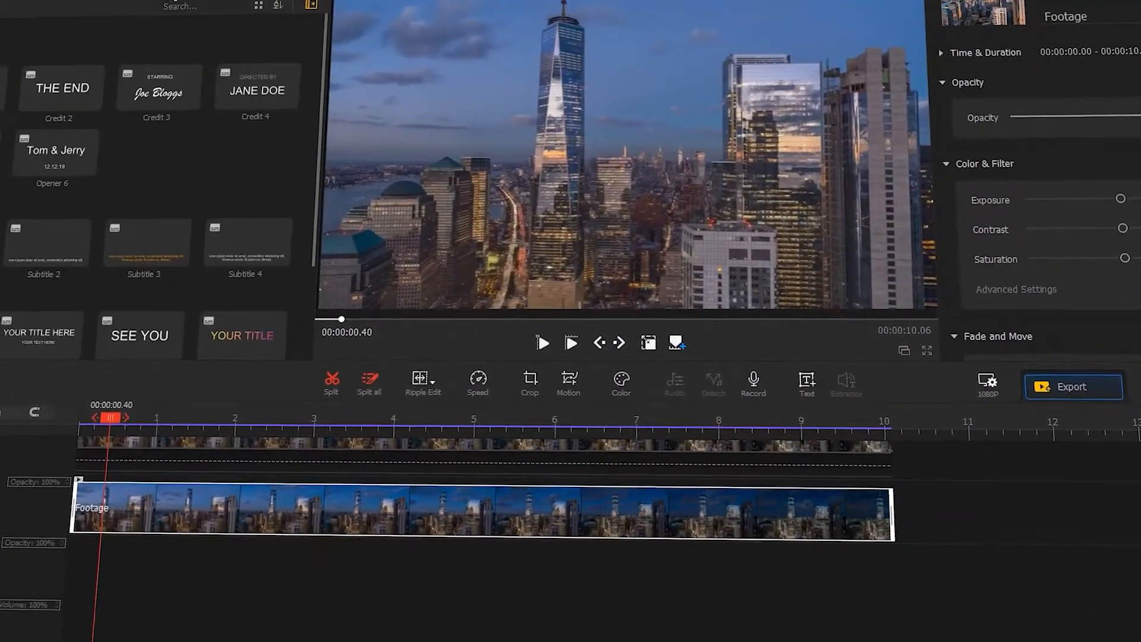
left_click_drag(65, 89, 57, 566)
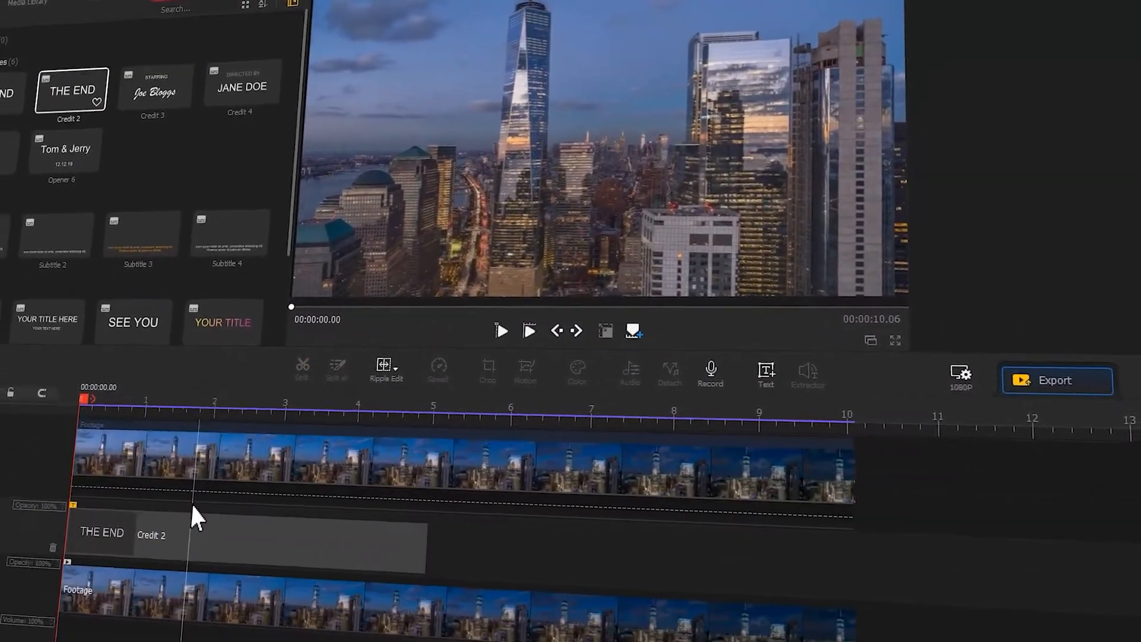
left_click(191, 561)
left_click(990, 111)
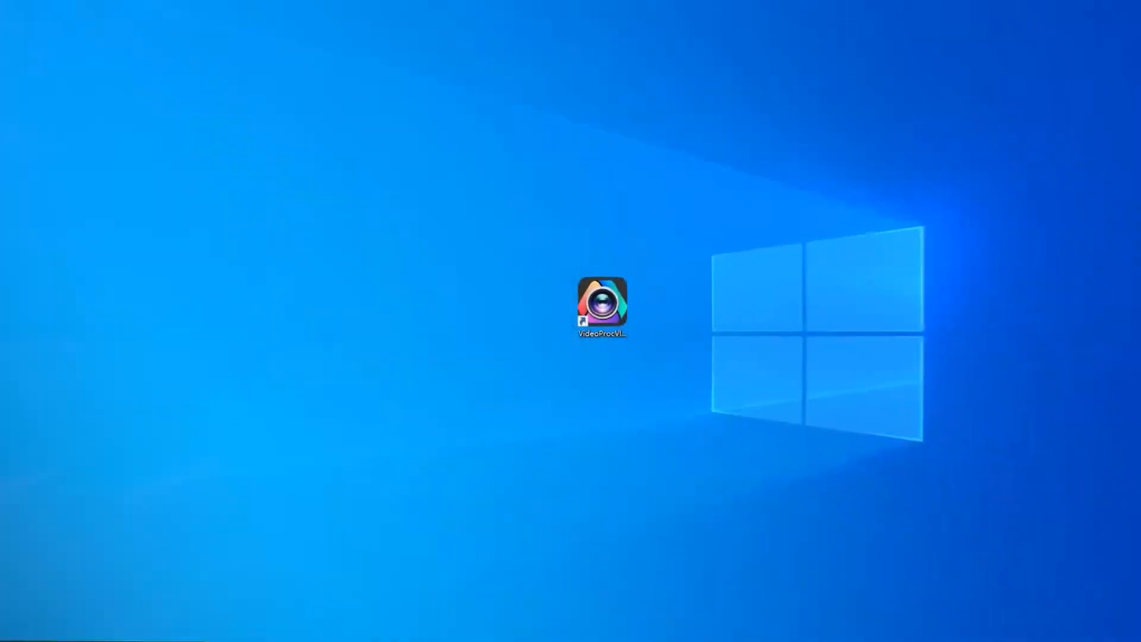
Step: Open VideoProc Vlogger and import the Footage video into the media library
double_click(598, 304)
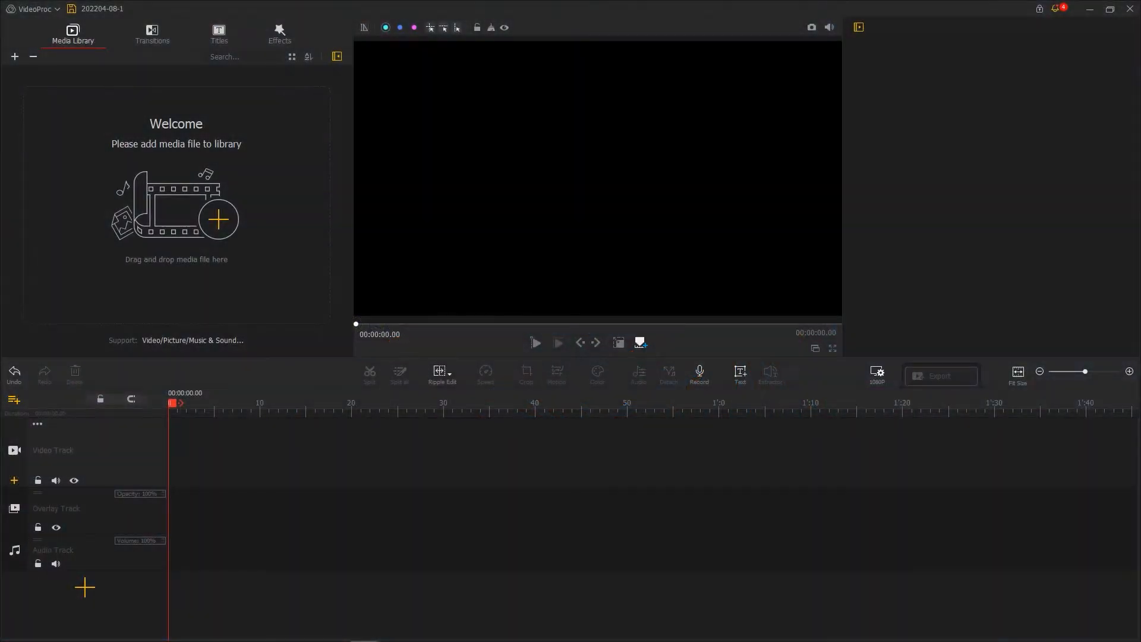
left_click_drag(1140, 59, 242, 189)
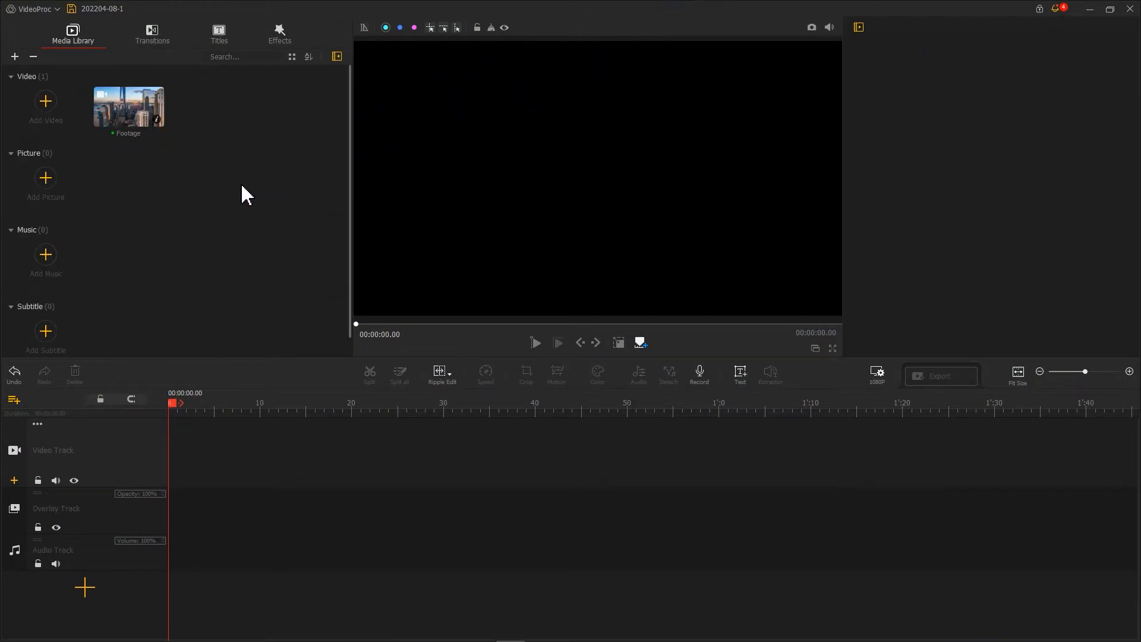
Step: Place the Footage clip at the start of the video track and trim its beginning so about the last 10 seconds remain
left_click_drag(141, 116, 189, 450)
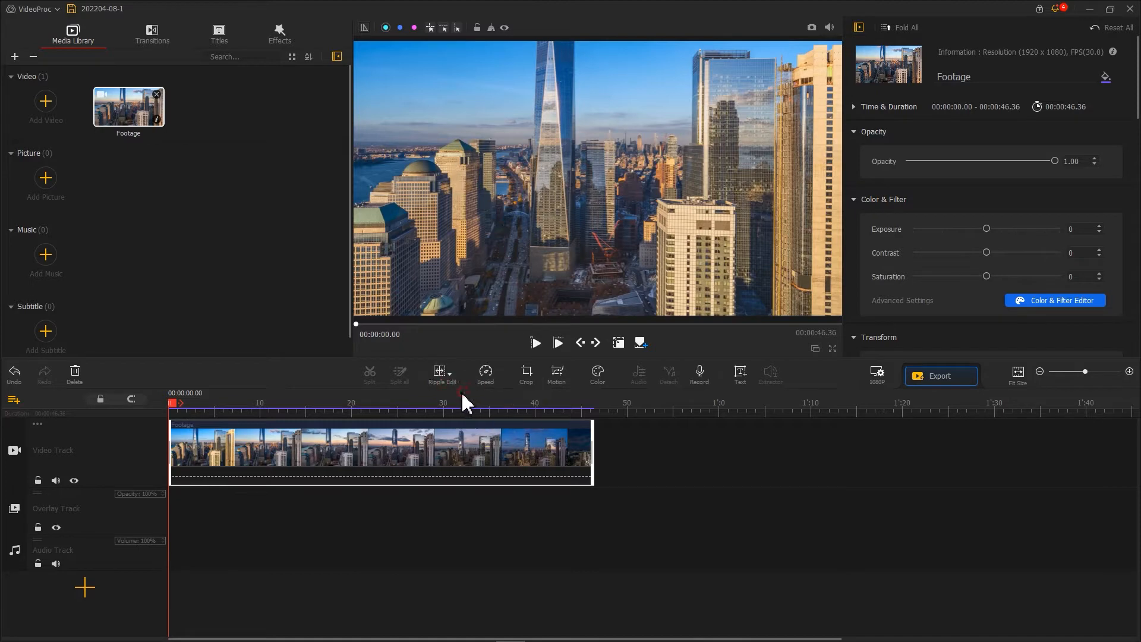
left_click_drag(171, 440, 477, 440)
left_click_drag(279, 446, 261, 444)
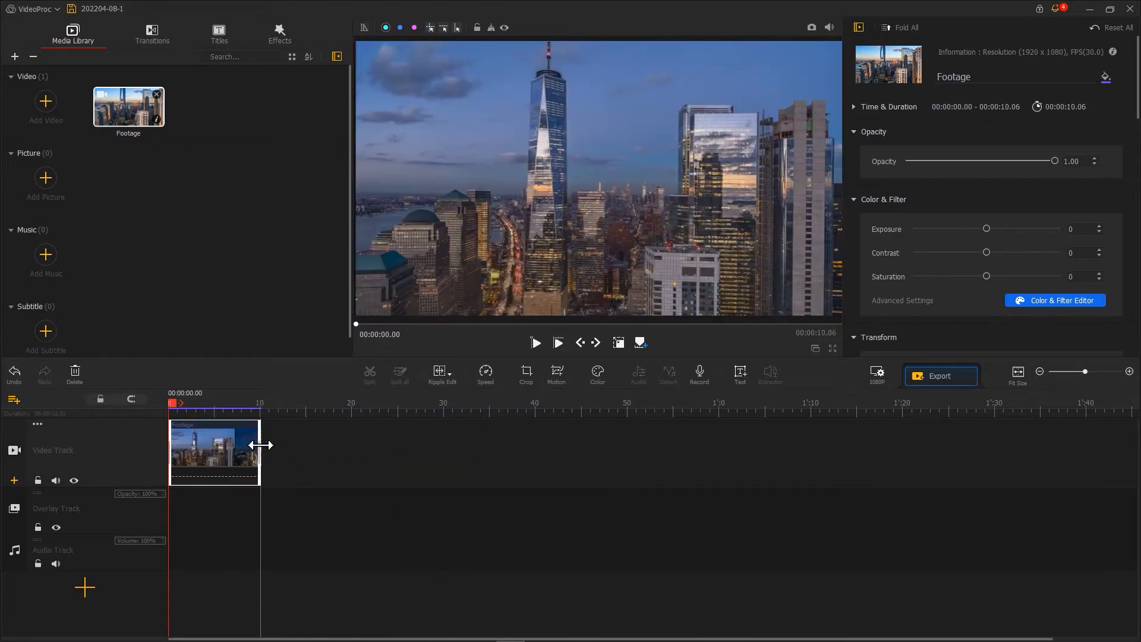
Step: Duplicate the trimmed Footage clip onto the overlay track, aligned with the start of the original clip
left_click_drag(322, 412, 1140, 398)
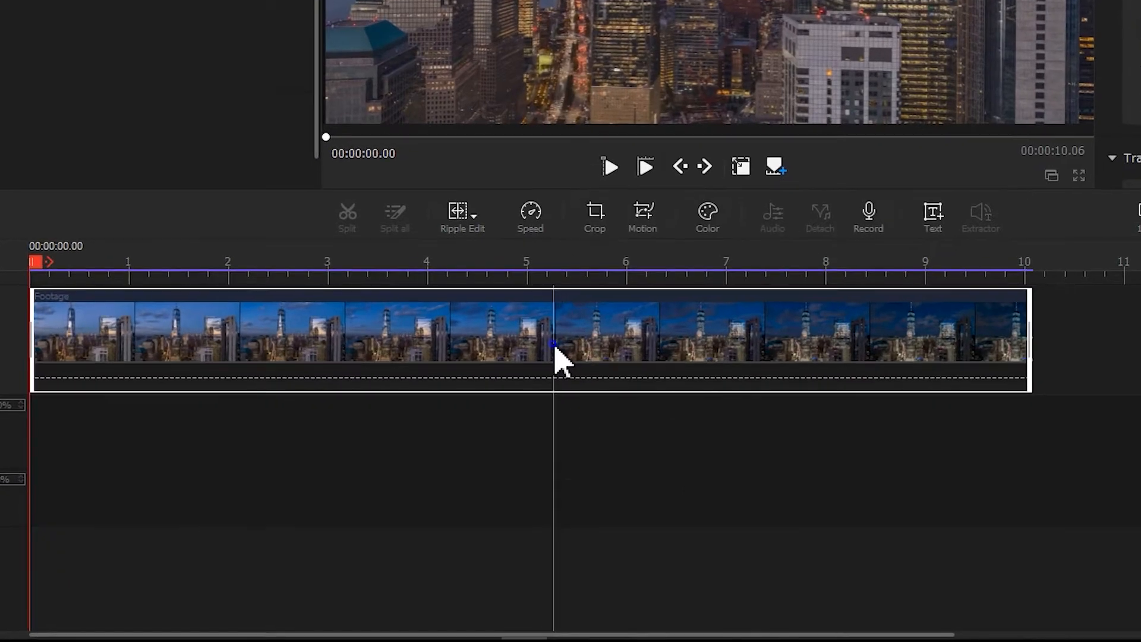
right_click(561, 358)
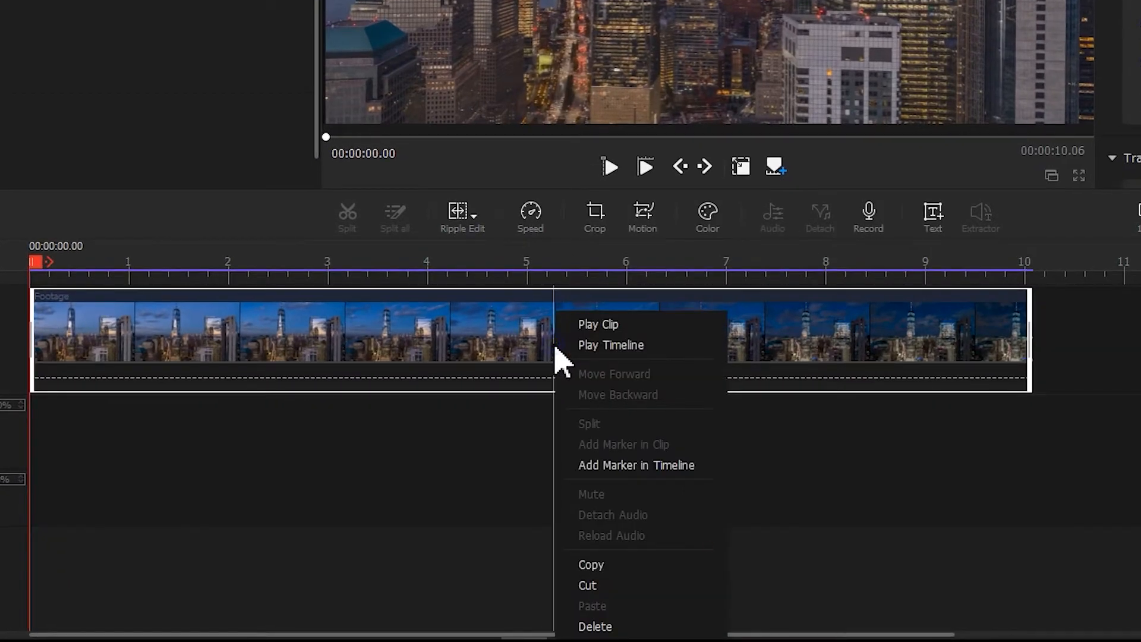
left_click(650, 567)
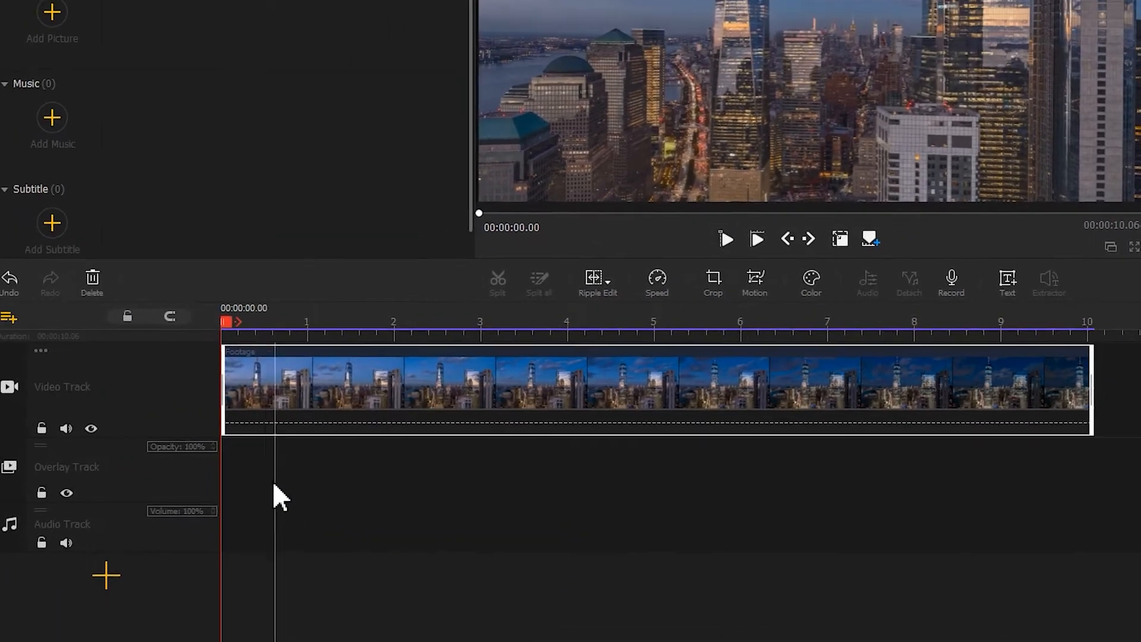
right_click(238, 462)
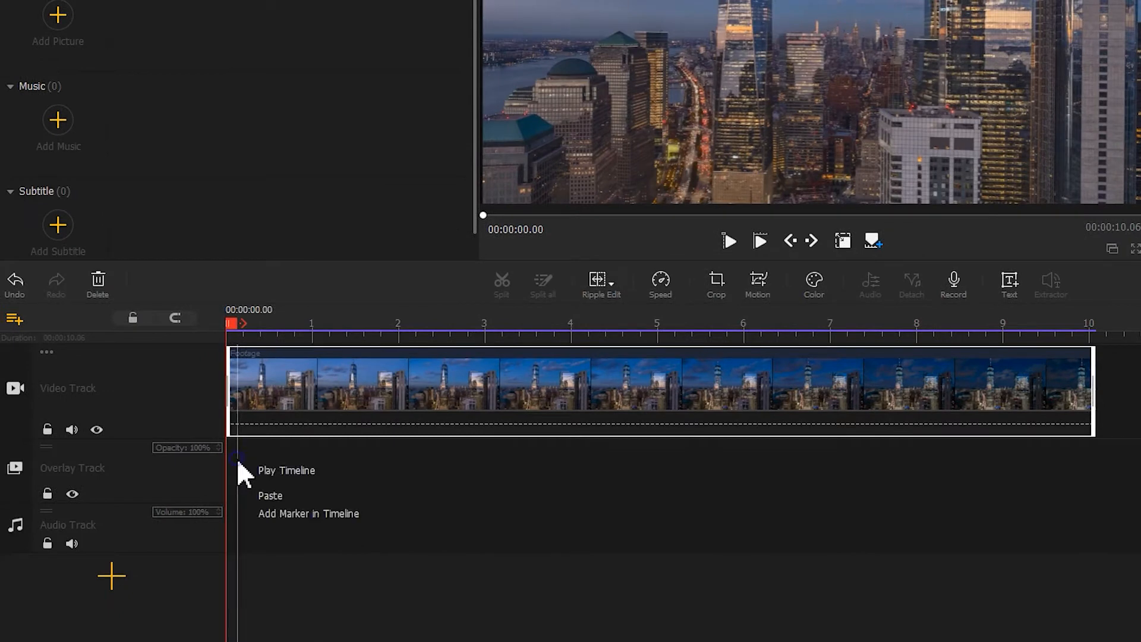
left_click(265, 497)
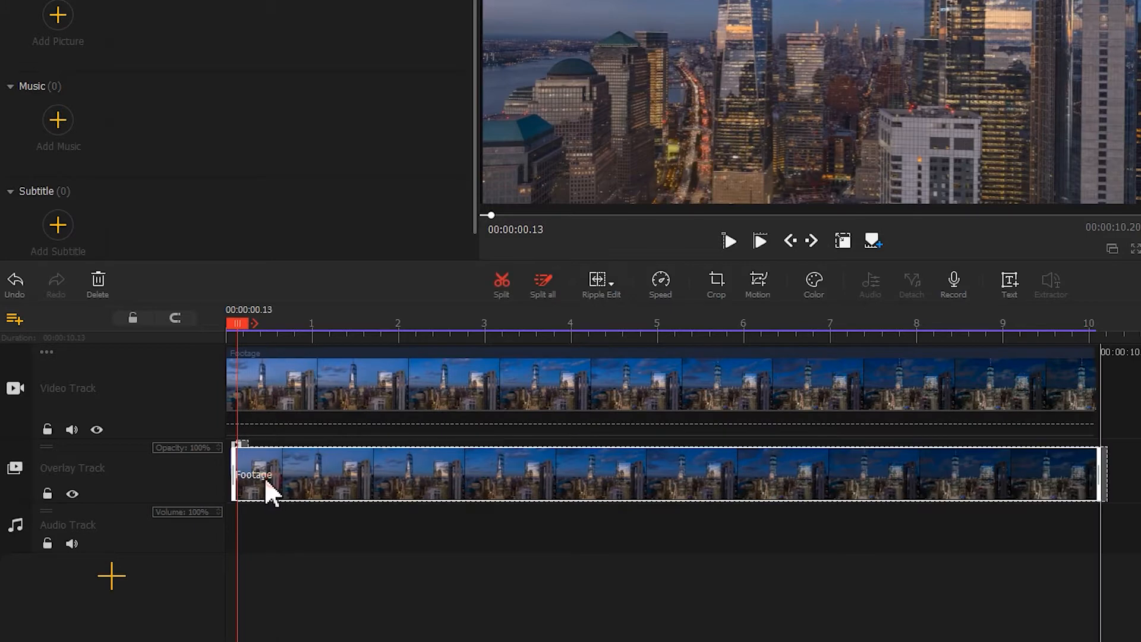
left_click(260, 477)
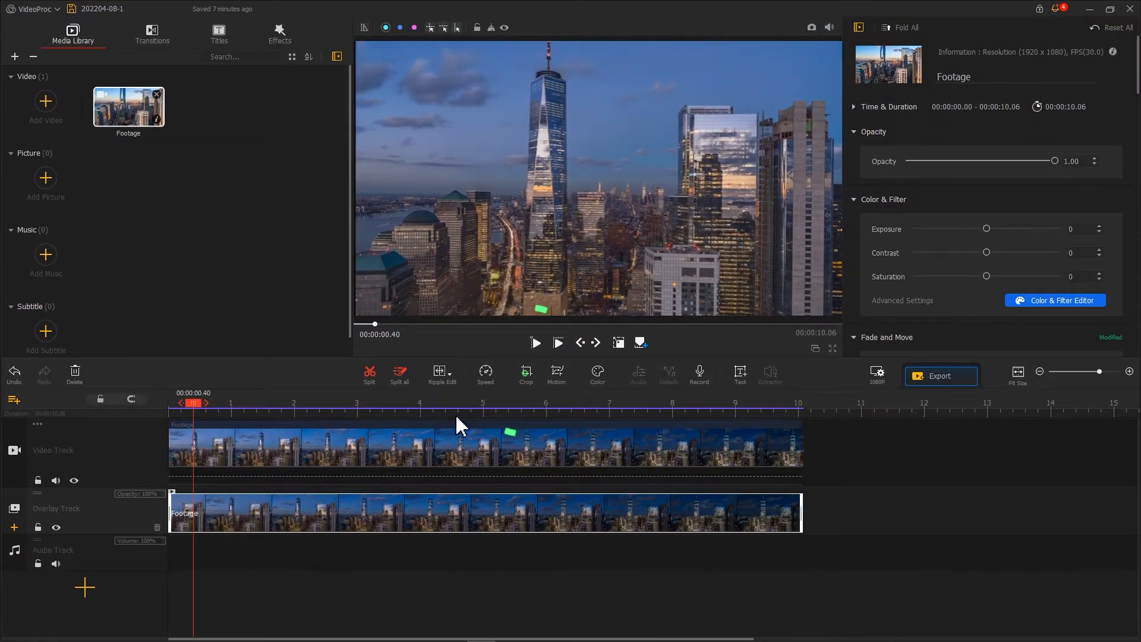
Step: Crop the overlay clip at the tall tower's right edge to about 834 × 1079 and align it over the matching left part of the frame
left_click(524, 379)
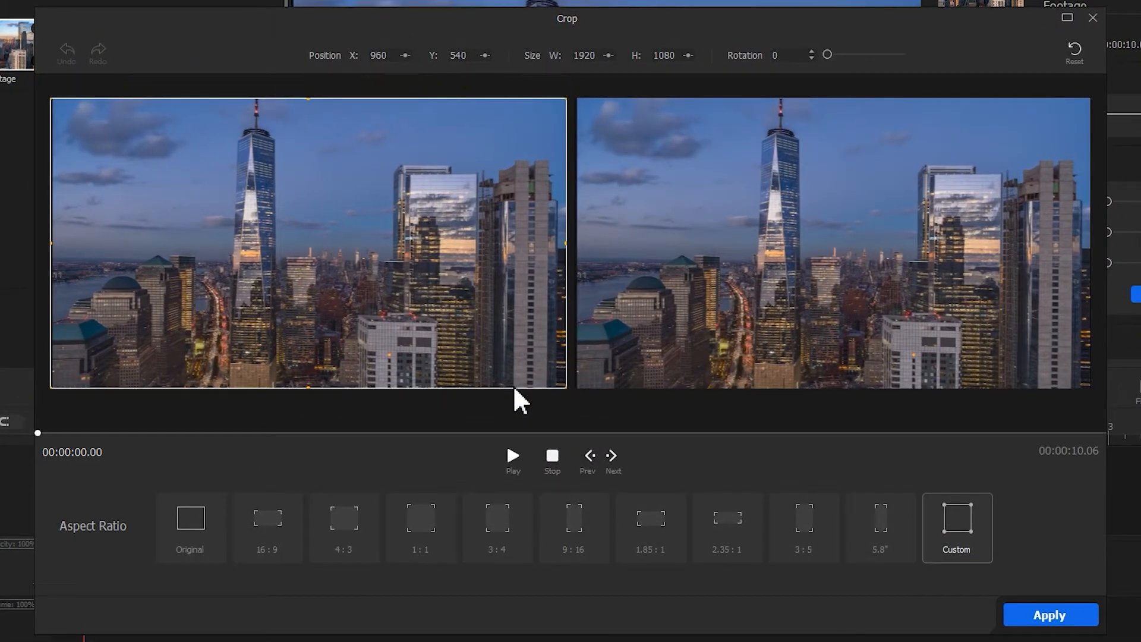
left_click_drag(564, 246, 277, 257)
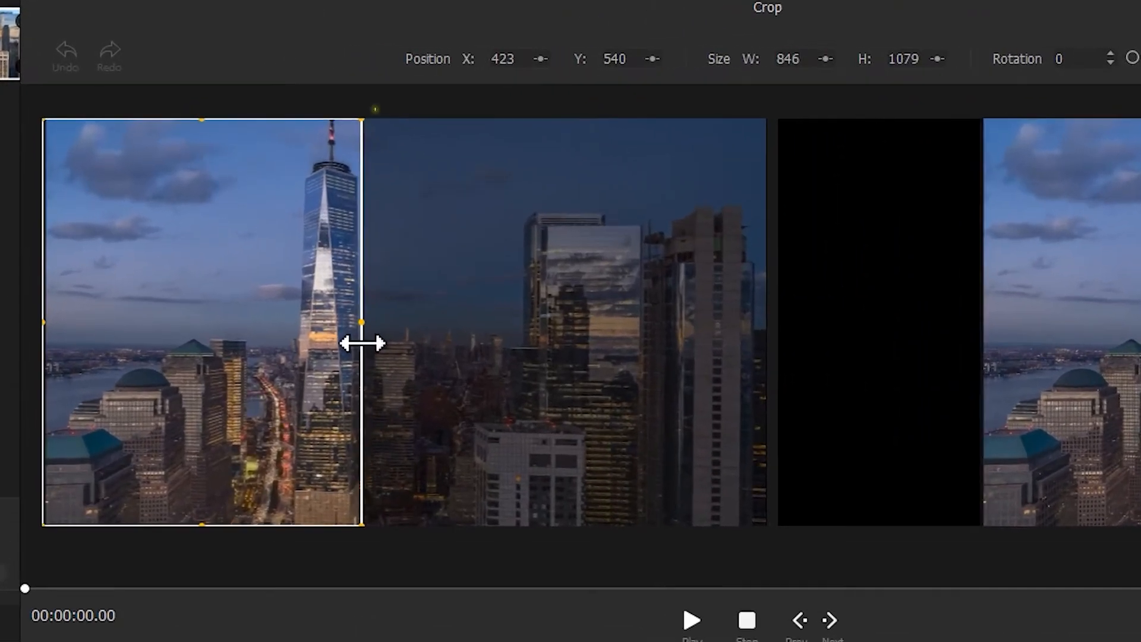
left_click_drag(362, 343, 357, 343)
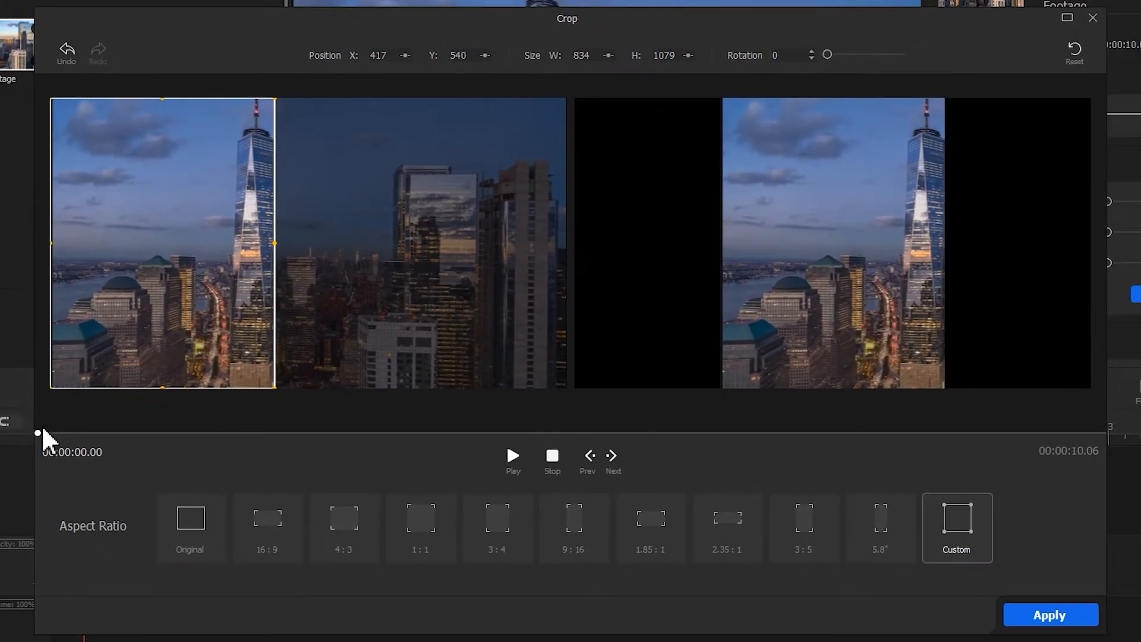
left_click_drag(38, 431, 1101, 414)
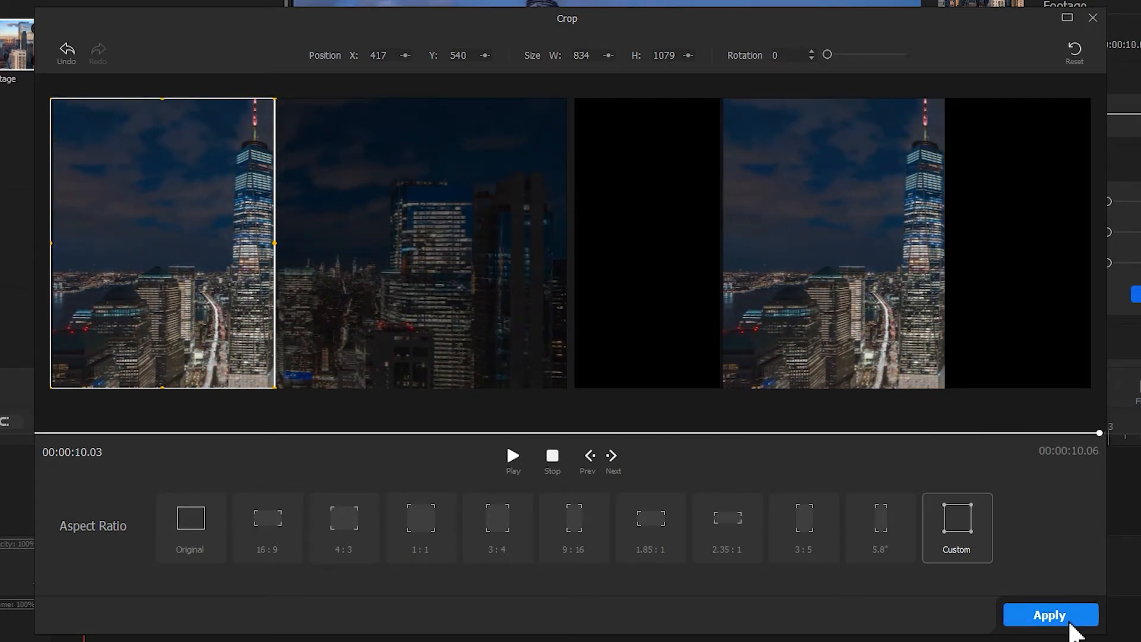
left_click(1013, 617)
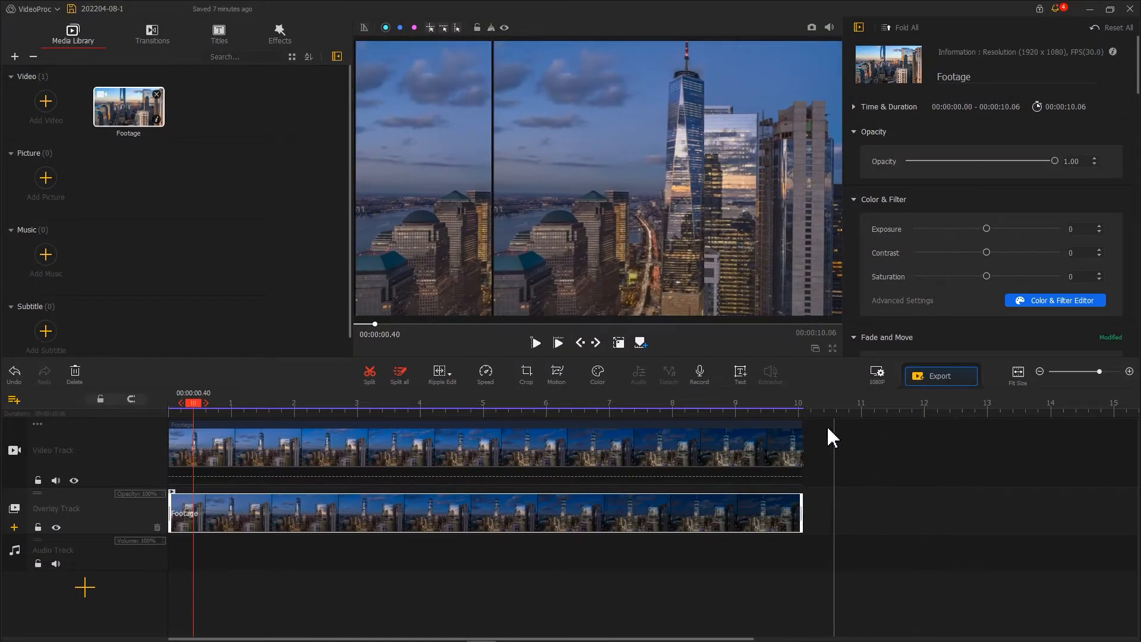
left_click(620, 216)
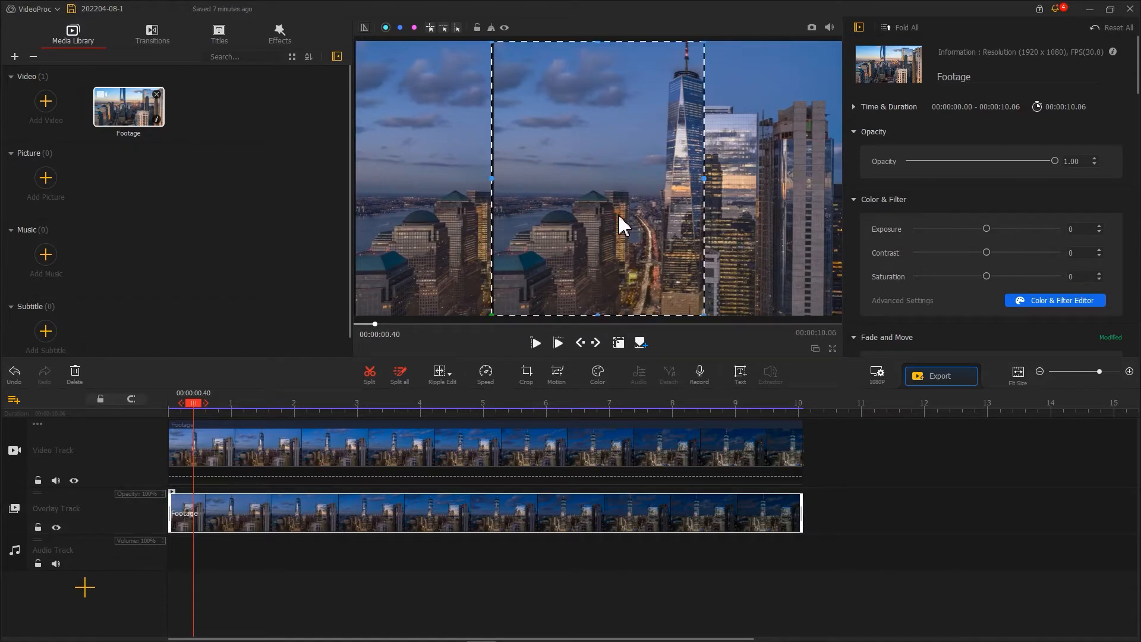
left_click_drag(619, 217, 496, 199)
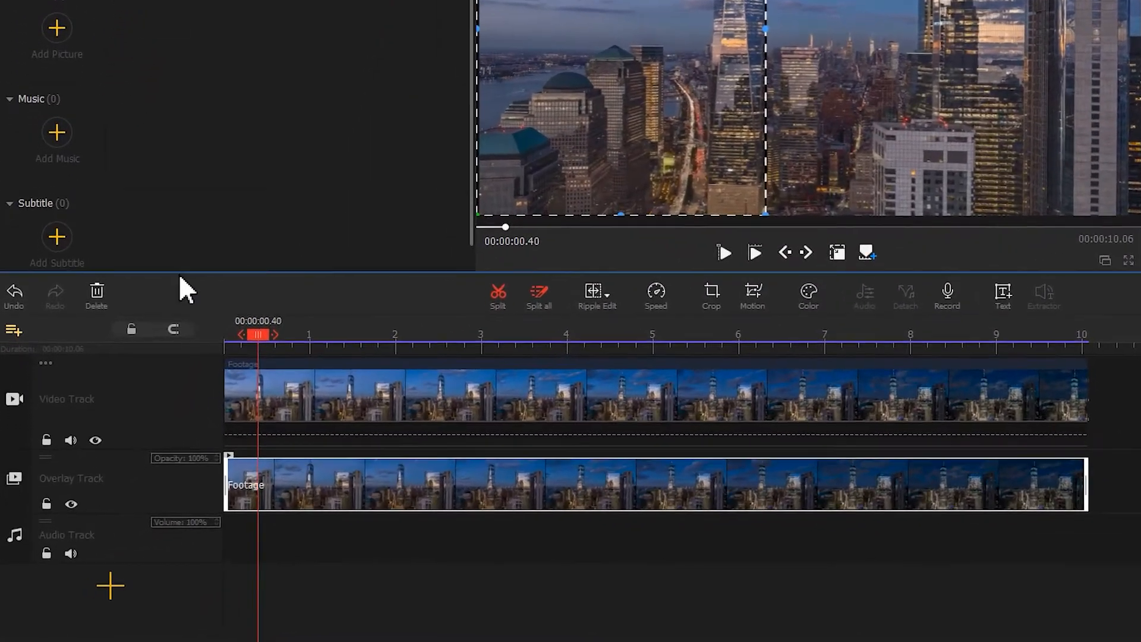
Step: Add a second overlay track and place the Credit 2 title at its start
left_click(14, 330)
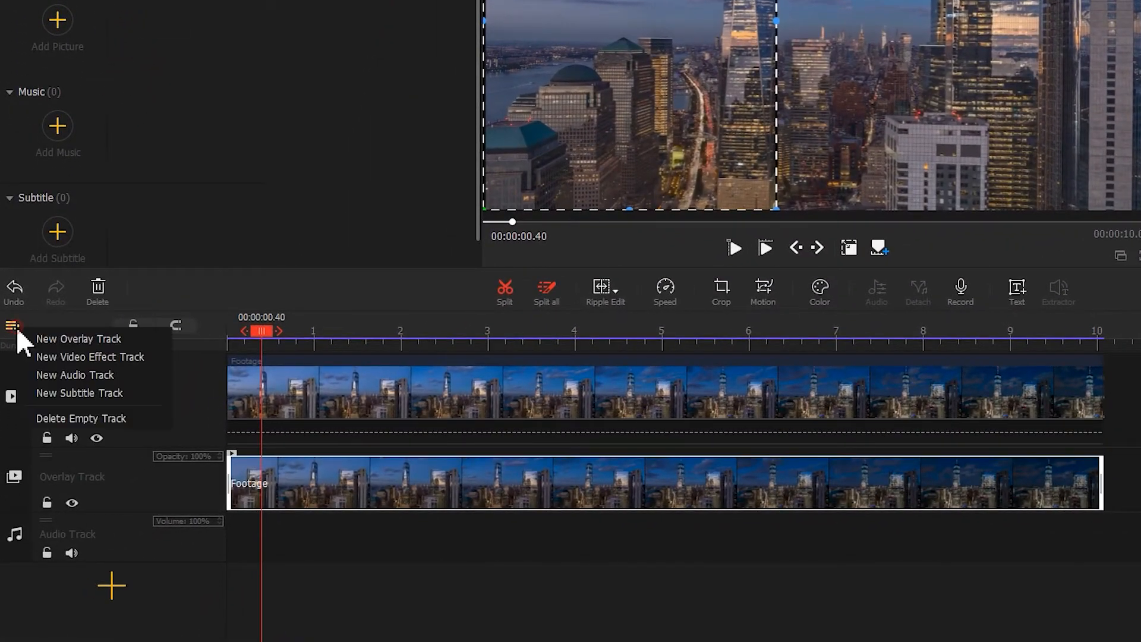
left_click(49, 338)
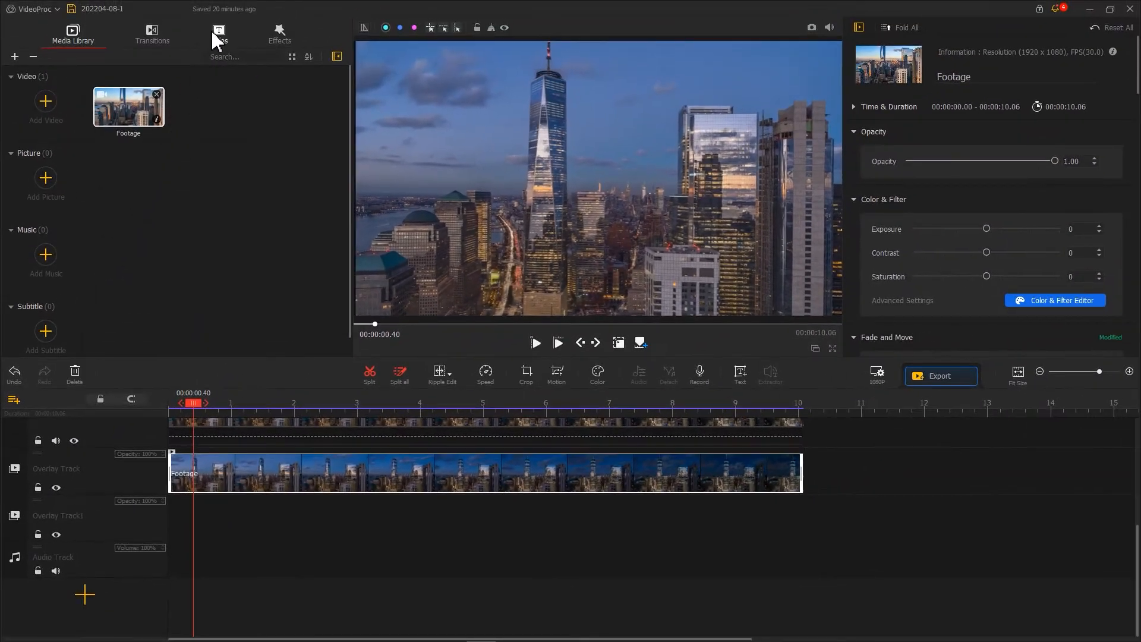
left_click(217, 41)
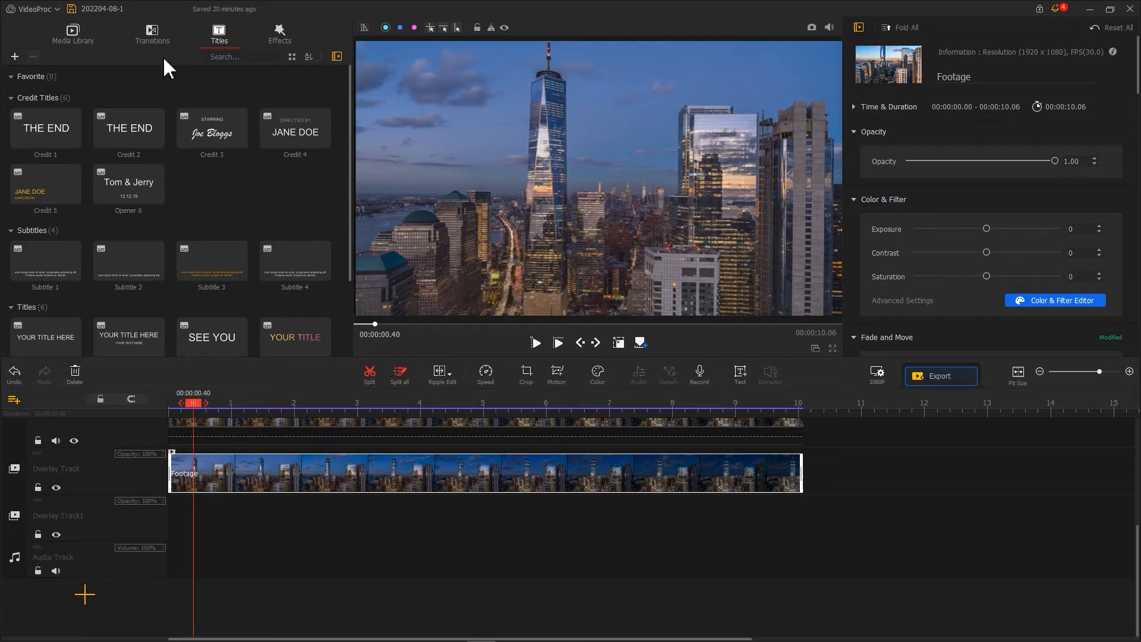
left_click_drag(120, 132, 167, 531)
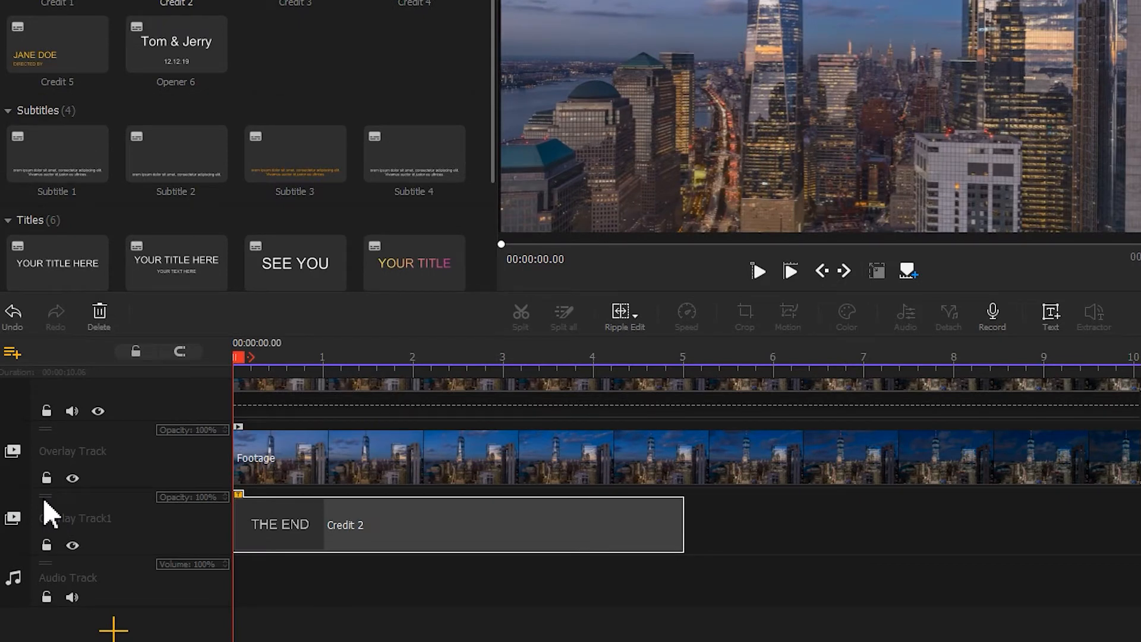
Step: Move the title's overlay track above the track holding the cropped footage
left_click_drag(42, 497, 45, 444)
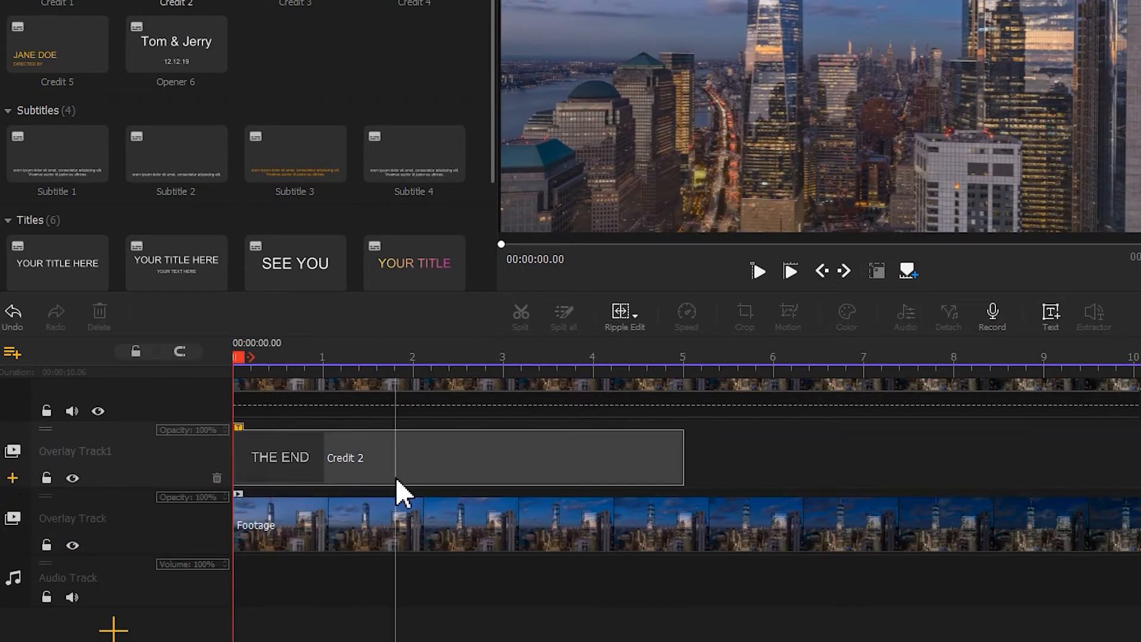
scroll(395, 479, "up", 3)
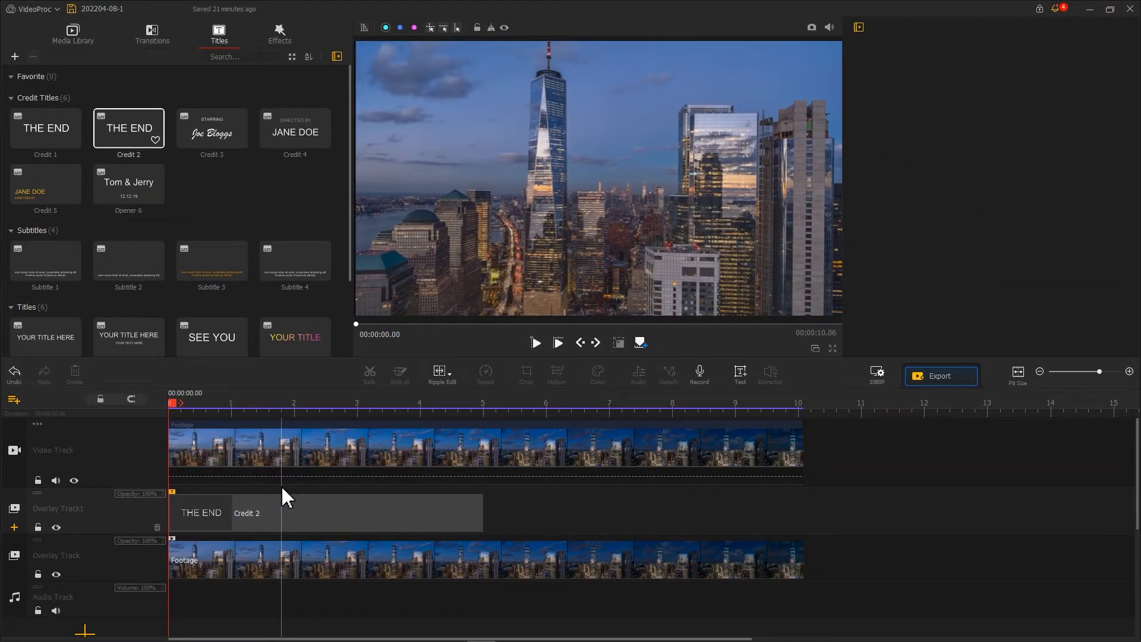
Step: Change the first line of the Credit 2 title to "My" in the AlphabetSoup Tilt font
left_click(277, 508)
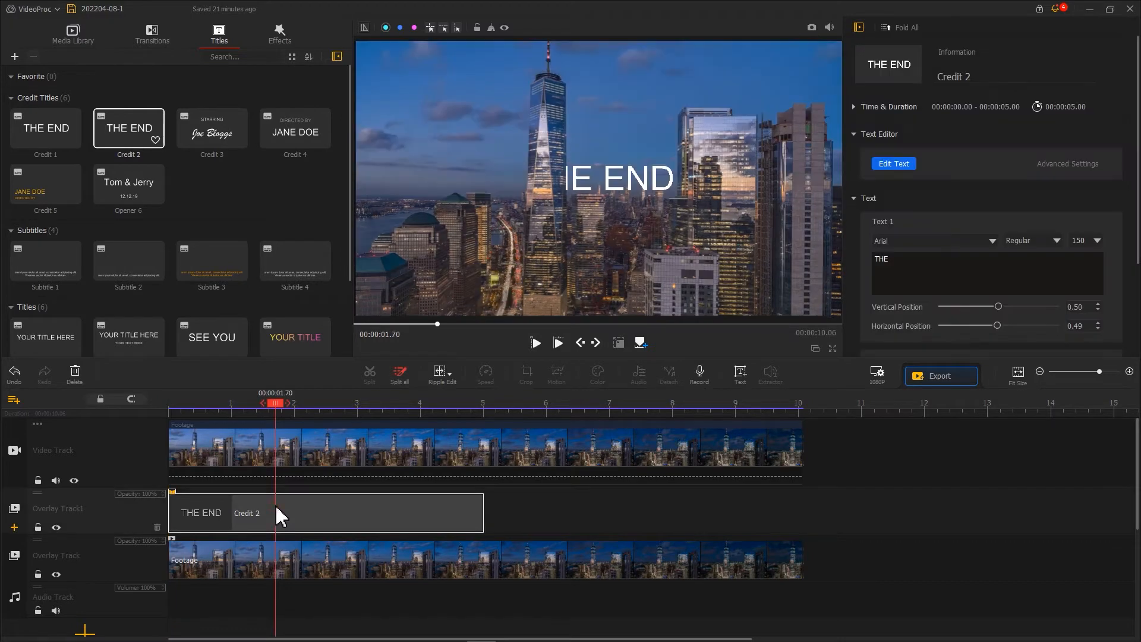
left_click(889, 165)
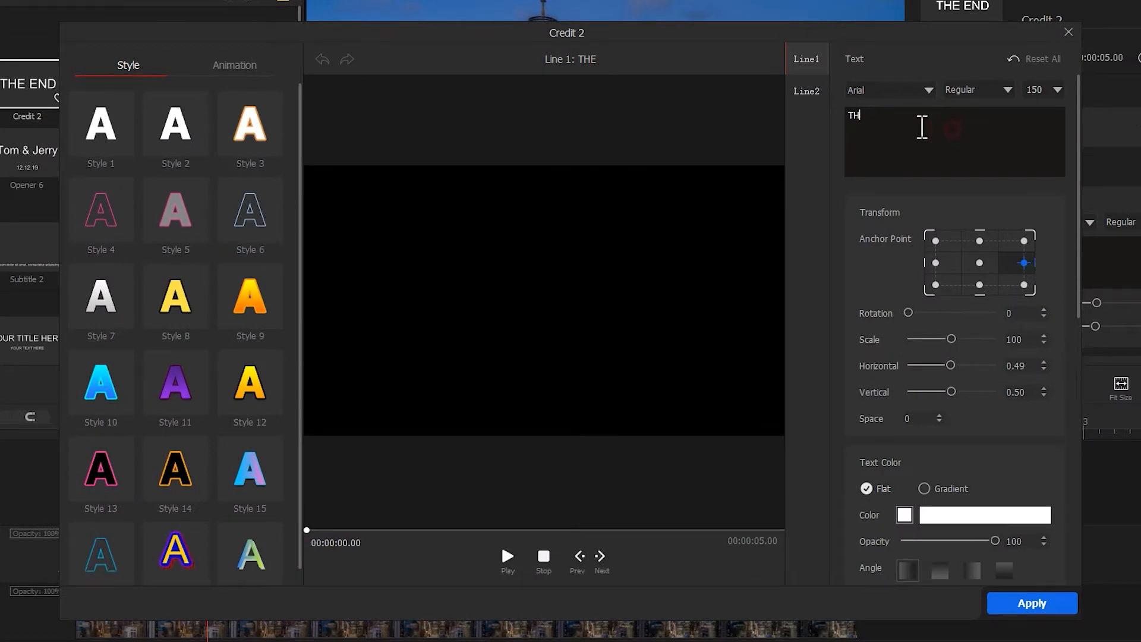
left_click(822, 93)
left_click(811, 62)
left_click(895, 119)
type("My")
left_click(928, 91)
left_click(931, 171)
Step: Set the first line's scale to 119, horizontal position to 0.69 and vertical position to 0.61
left_click_drag(951, 339, 960, 339)
left_click_drag(951, 364, 961, 391)
left_click_drag(980, 365, 968, 365)
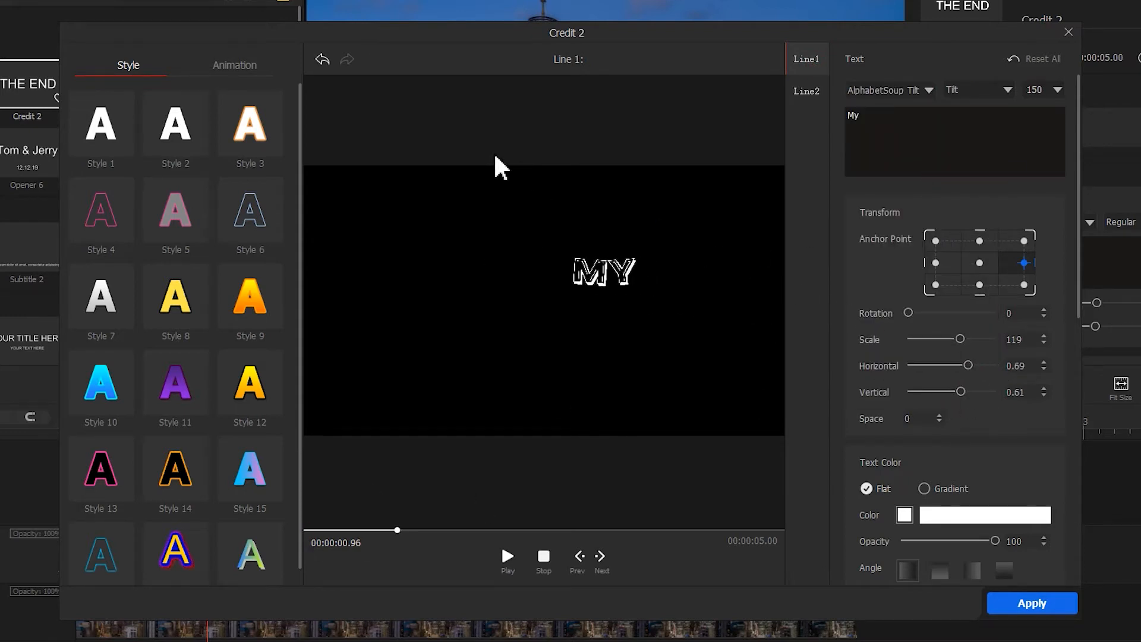
Step: Apply the Left Roll animation to the "My" line with an animation time of 2140 ms and preview it
left_click(250, 65)
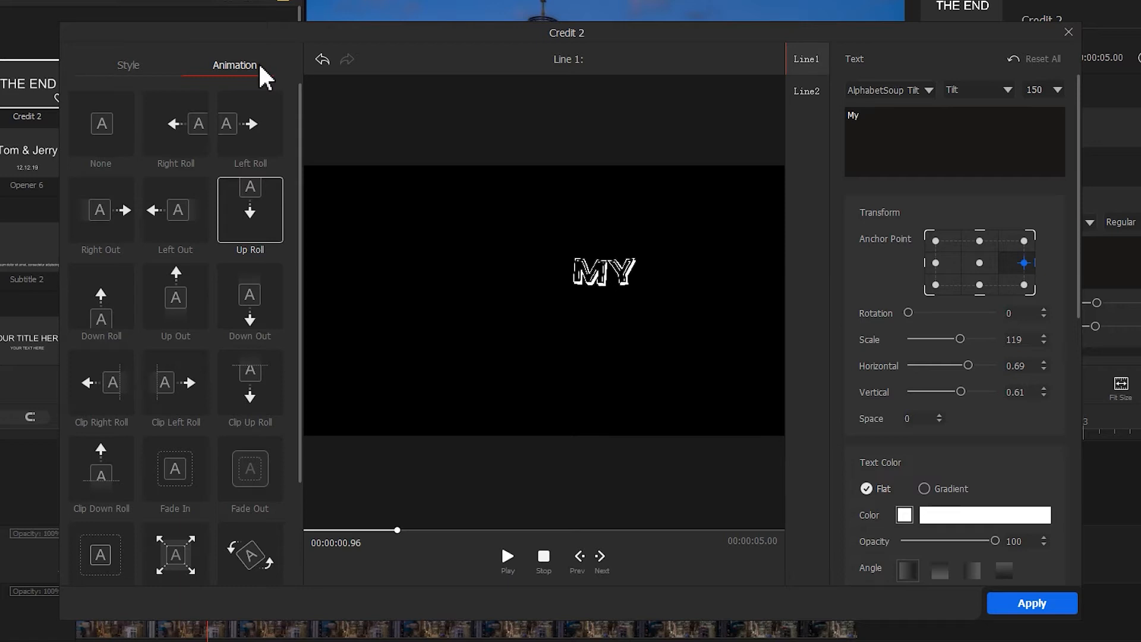
left_click(274, 105)
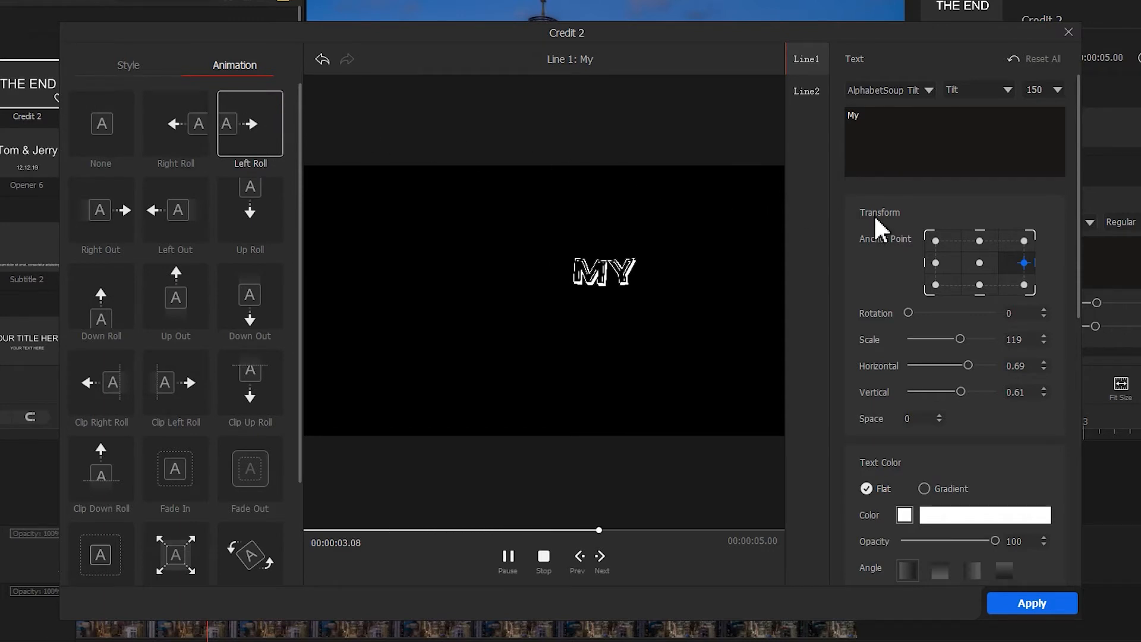
left_click_drag(1080, 274, 1100, 540)
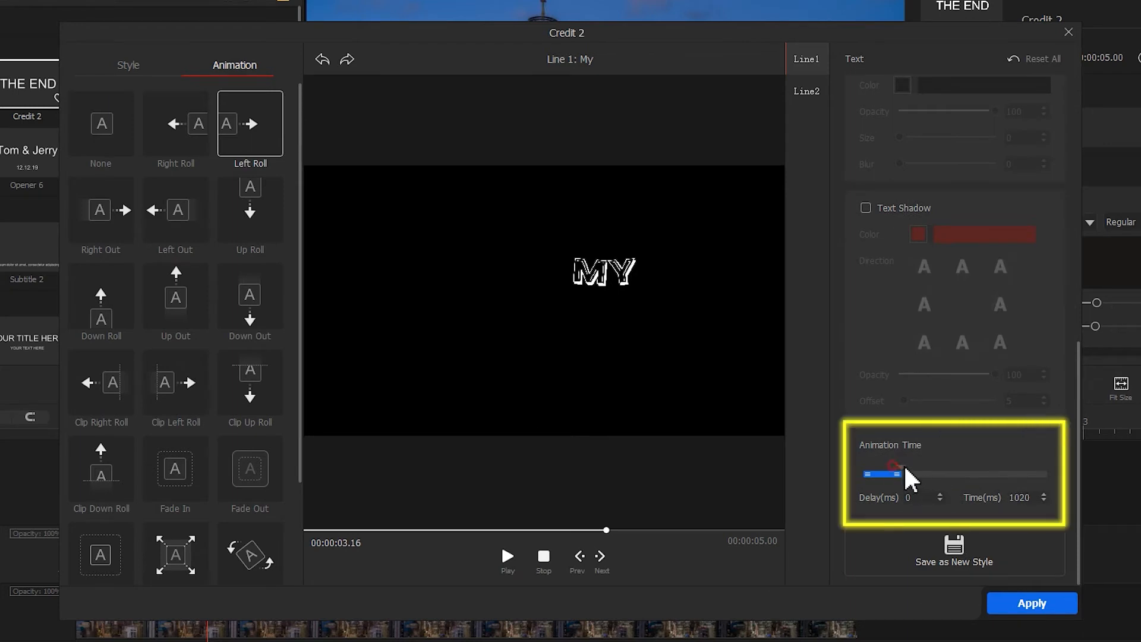
left_click_drag(947, 467, 949, 469)
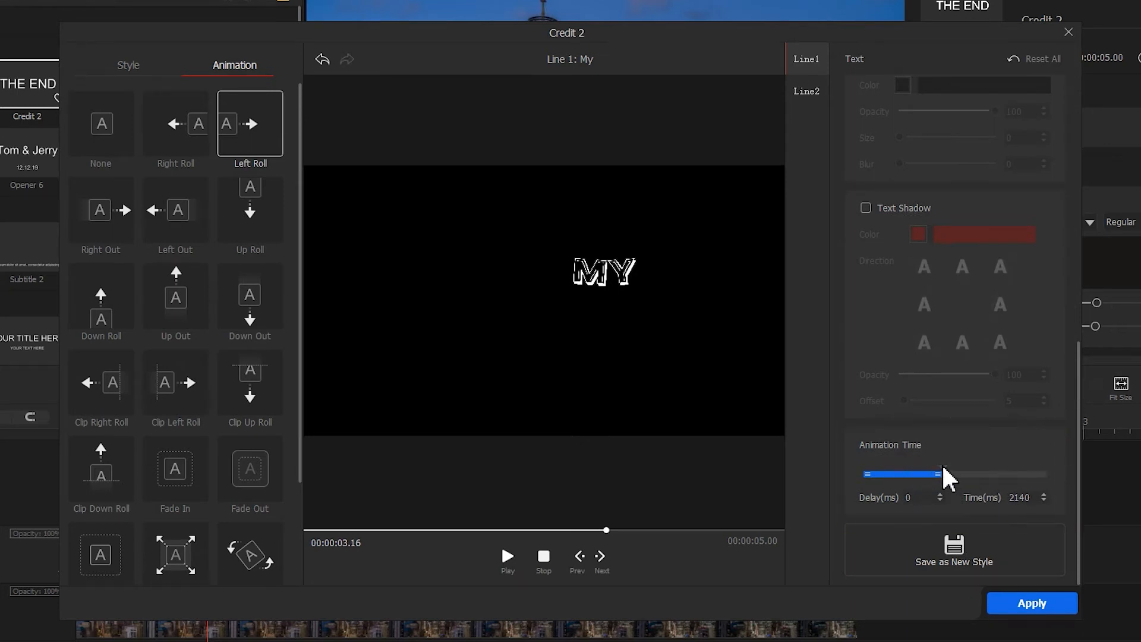
left_click(508, 556)
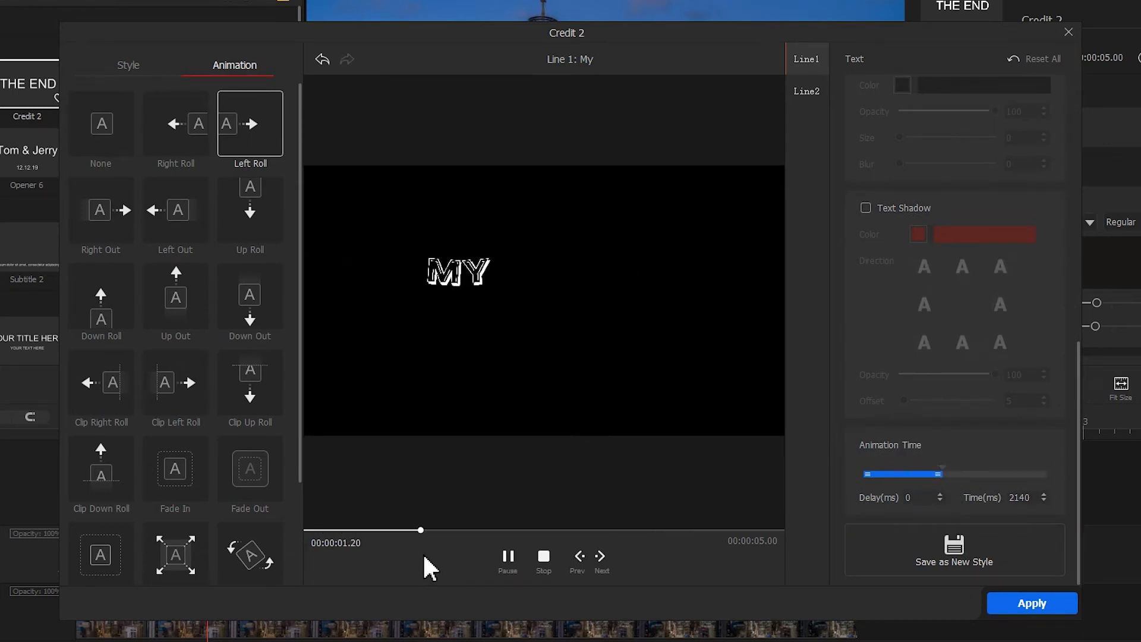
Step: Change the title's second line to "Vlog" in the first line's font, slightly enlarged and placed below and to the right of "My"
scroll(951, 297, "up", 10)
left_click(814, 94)
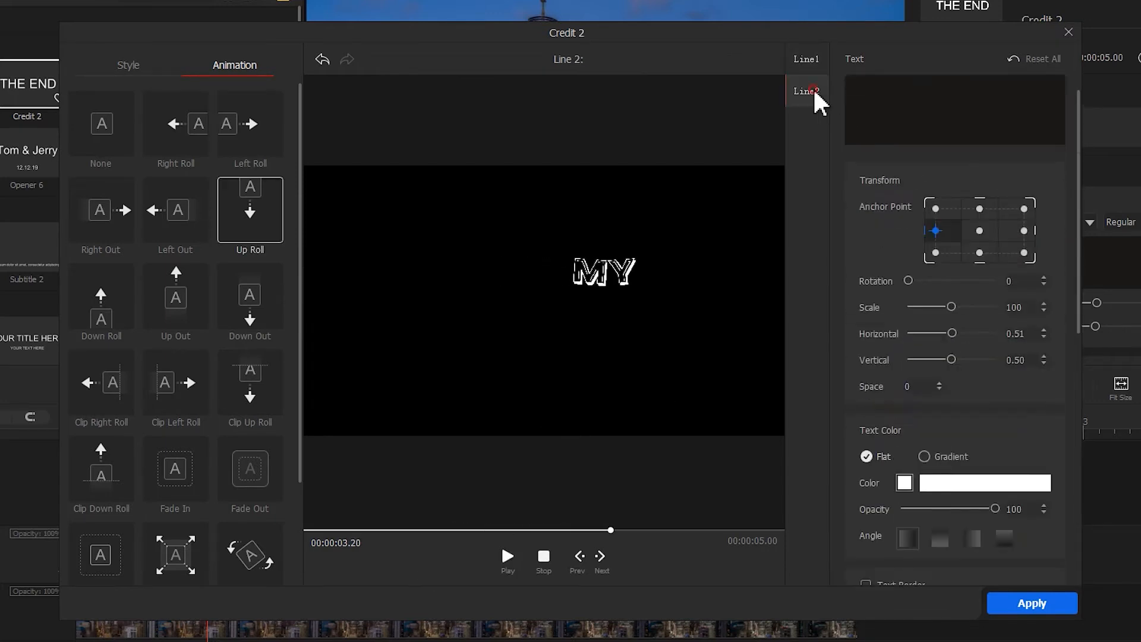
scroll(891, 155, "up", 1)
left_click(875, 127)
type("Vlog")
left_click(929, 90)
left_click(934, 160)
mouse_move(952, 341)
left_mouse_down()
mouse_move(970, 341)
mouse_move(961, 340)
left_mouse_up()
left_click_drag(952, 366, 944, 392)
Step: Give the "Vlog" line a Left Roll animation with 500 ms delay and 2140 ms time, preview it and apply the title changes
left_click(251, 132)
left_click_drag(1080, 221, 1080, 489)
left_click_drag(893, 472, 961, 478)
left_click(508, 559)
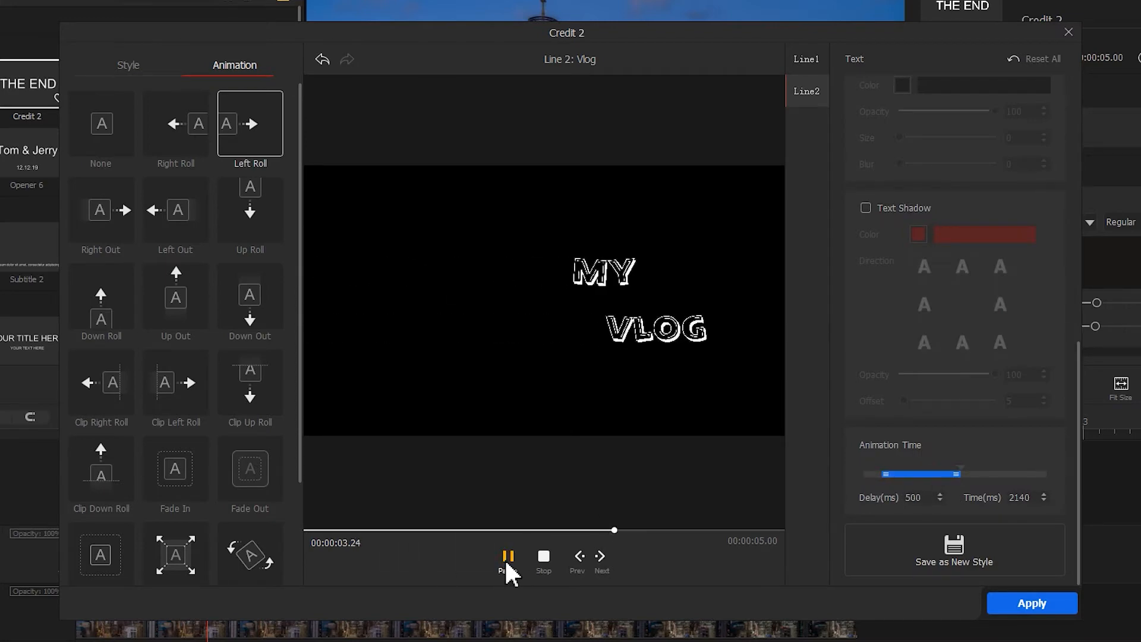
left_click(1014, 608)
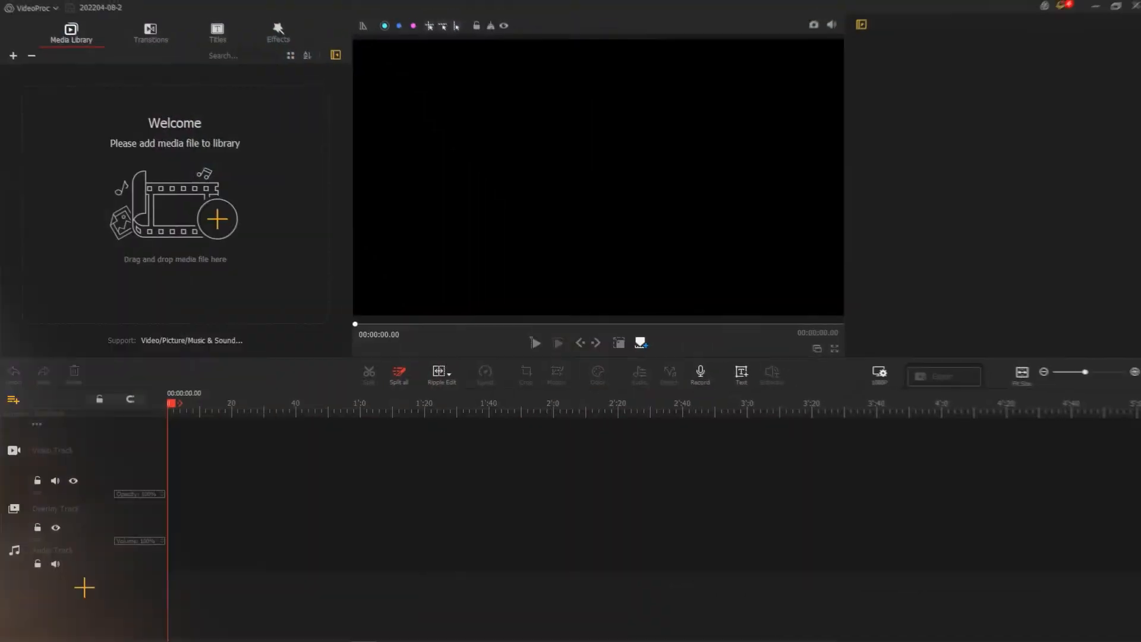
Step: Import the Footage 2 clip, place it at the start of the video track and shorten it to about 15 seconds
left_click_drag(939, 188, 251, 201)
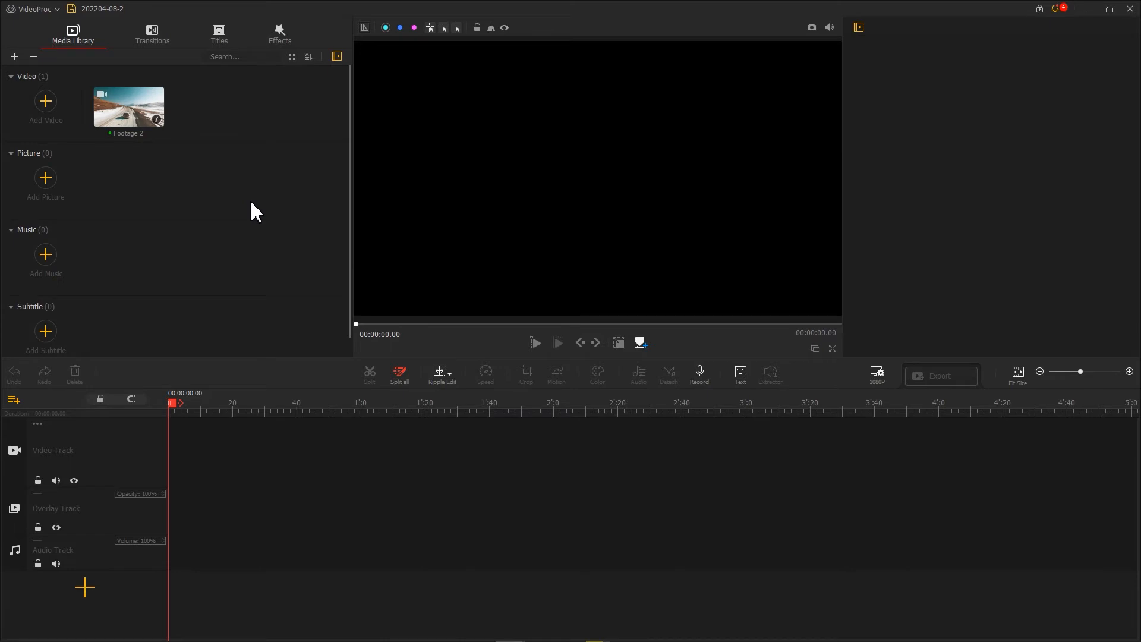
left_click_drag(145, 113, 191, 437)
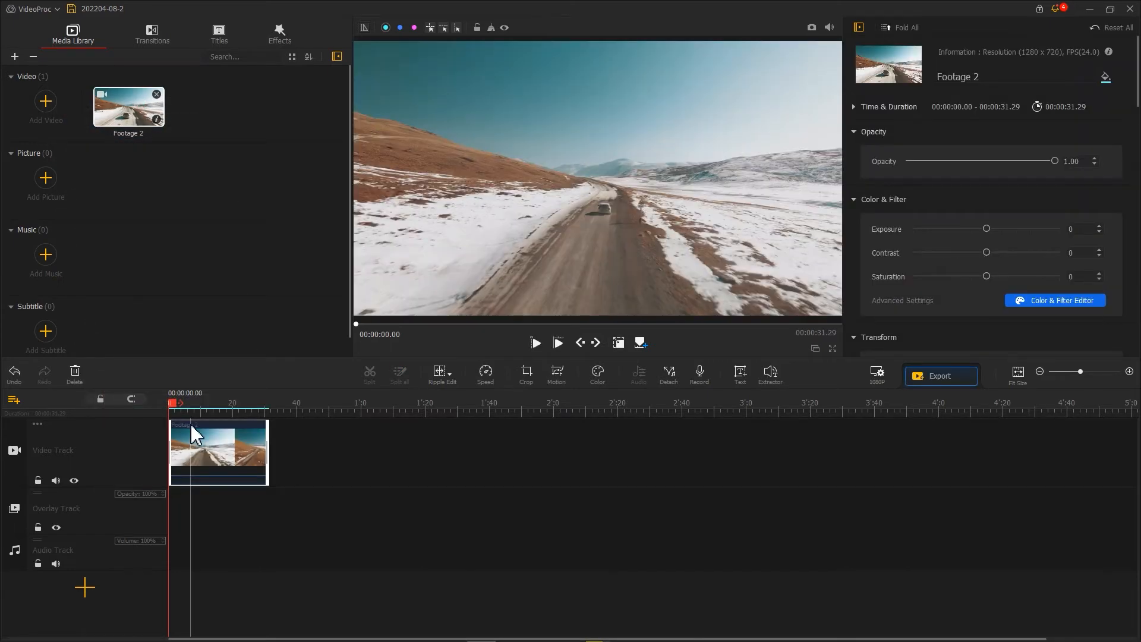
left_click_drag(237, 442, 549, 434)
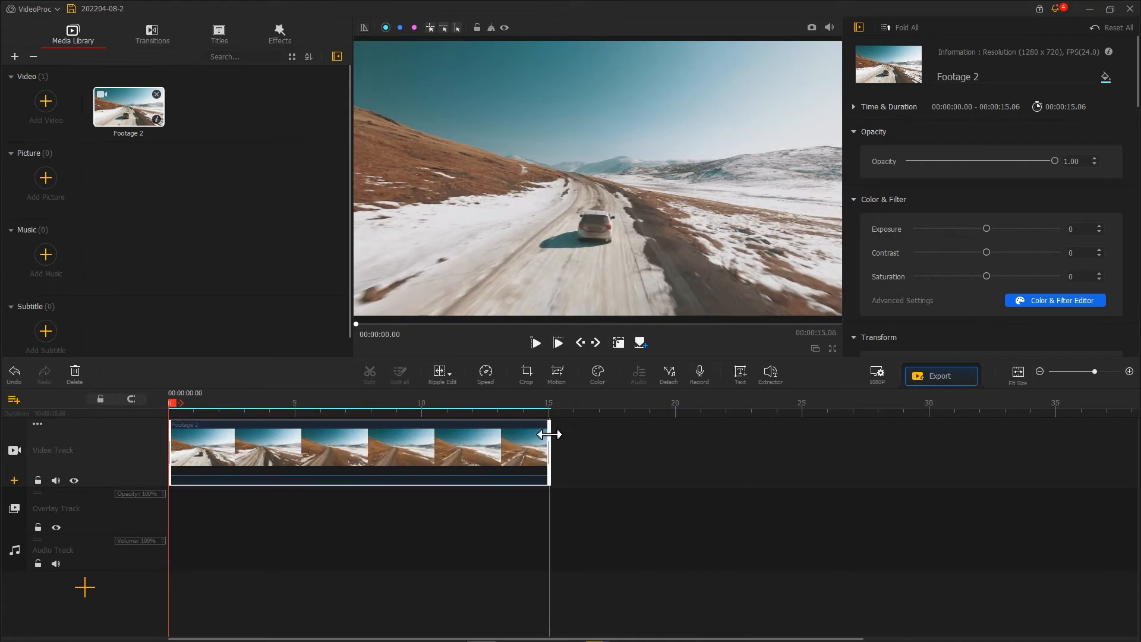
Step: Add the plain "YOUR TITLE HERE" title at the start of the timeline and change its text to ADVENTURE in DINCond-BlackAlternate
left_click(227, 43)
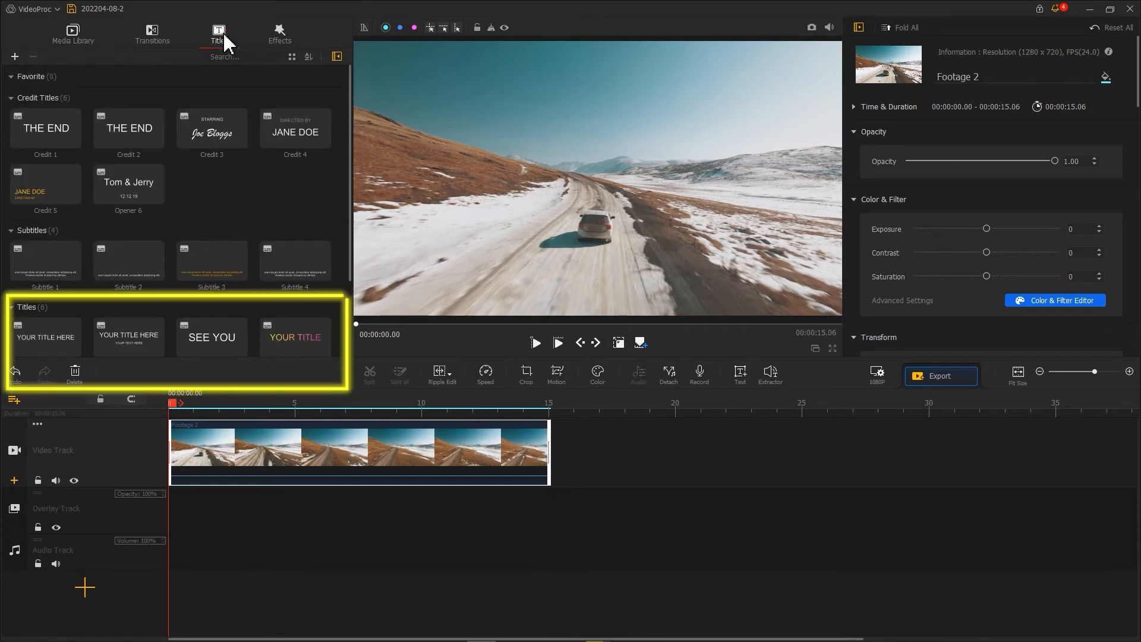
left_click_drag(53, 343, 167, 542)
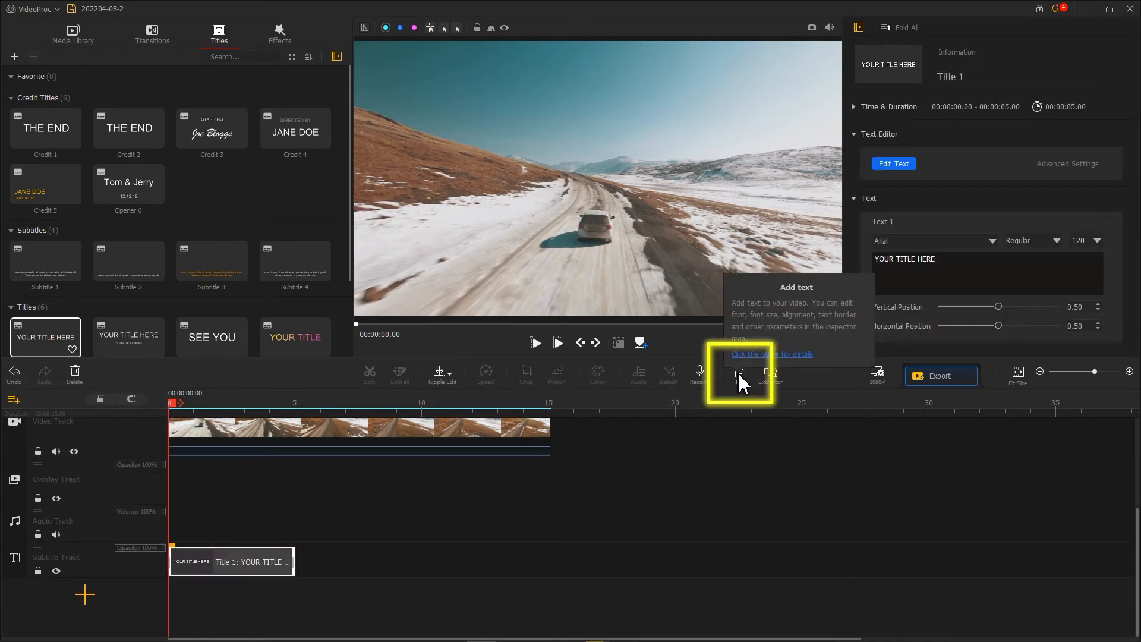
left_click(894, 165)
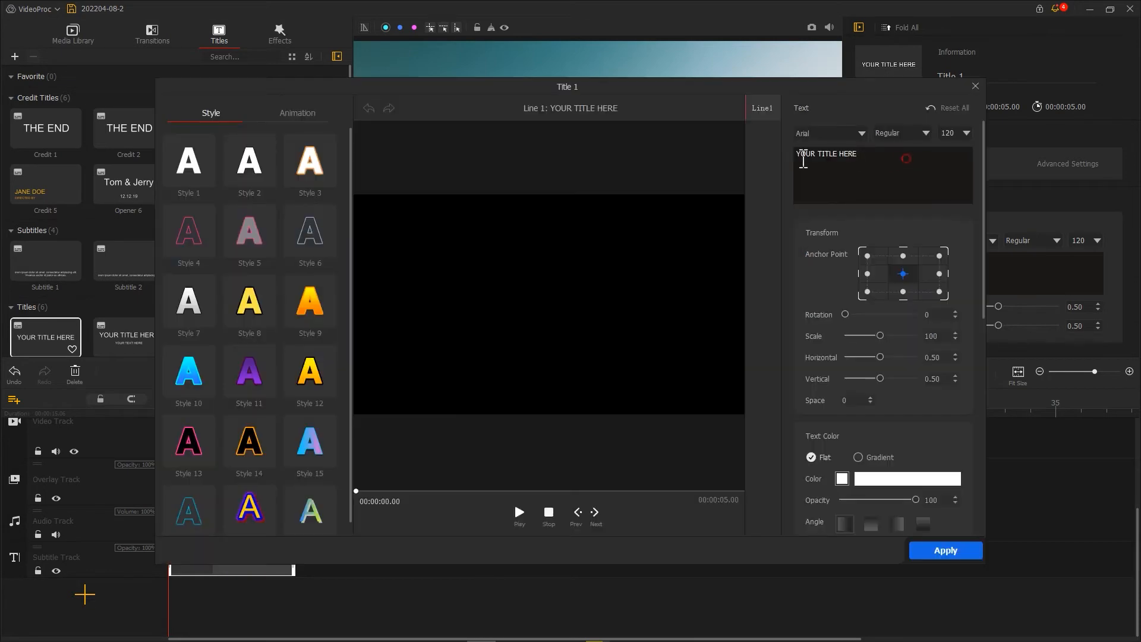
left_click(860, 134)
left_click_drag(914, 156, 913, 197)
left_click(856, 261)
Step: Enlarge the ADVENTURE title, widen its letter spacing, choose an animation for it and apply the title changes
left_click_drag(356, 491, 433, 491)
left_click_drag(880, 335, 917, 336)
left_click(871, 398)
left_click_drag(982, 279, 983, 516)
left_click(297, 112)
left_click(317, 439)
left_click(945, 550)
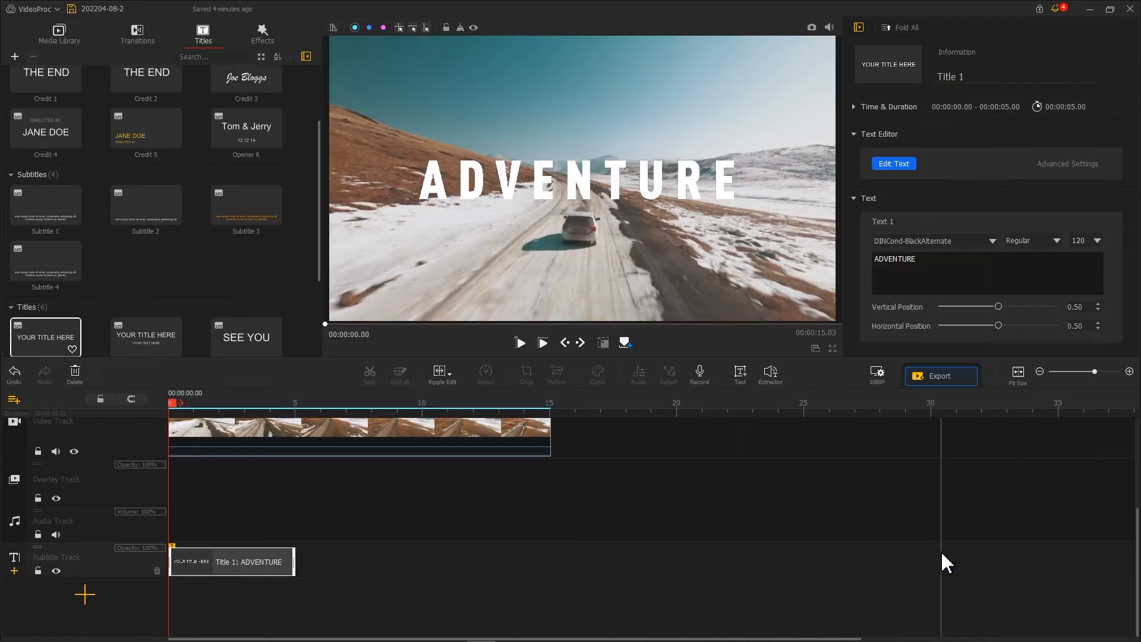
Step: Split the Footage 2 clip at 00:00:05.00, where the ADVENTURE title ends
left_click_drag(178, 410, 305, 416)
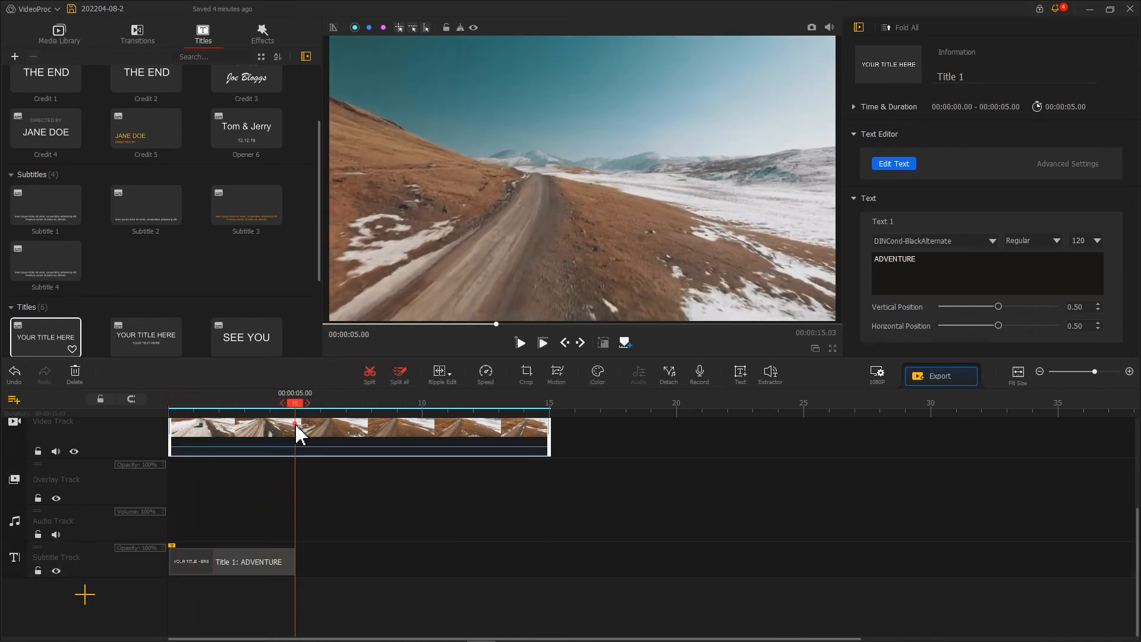
left_click(301, 433)
scroll(349, 436, "up", 2)
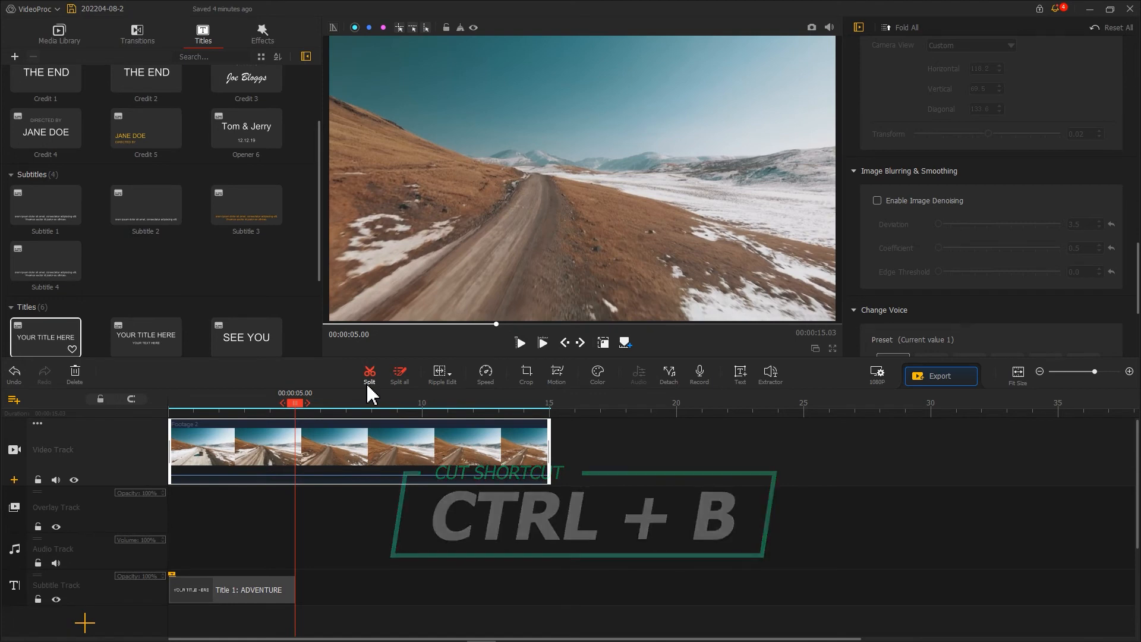
left_click(366, 381)
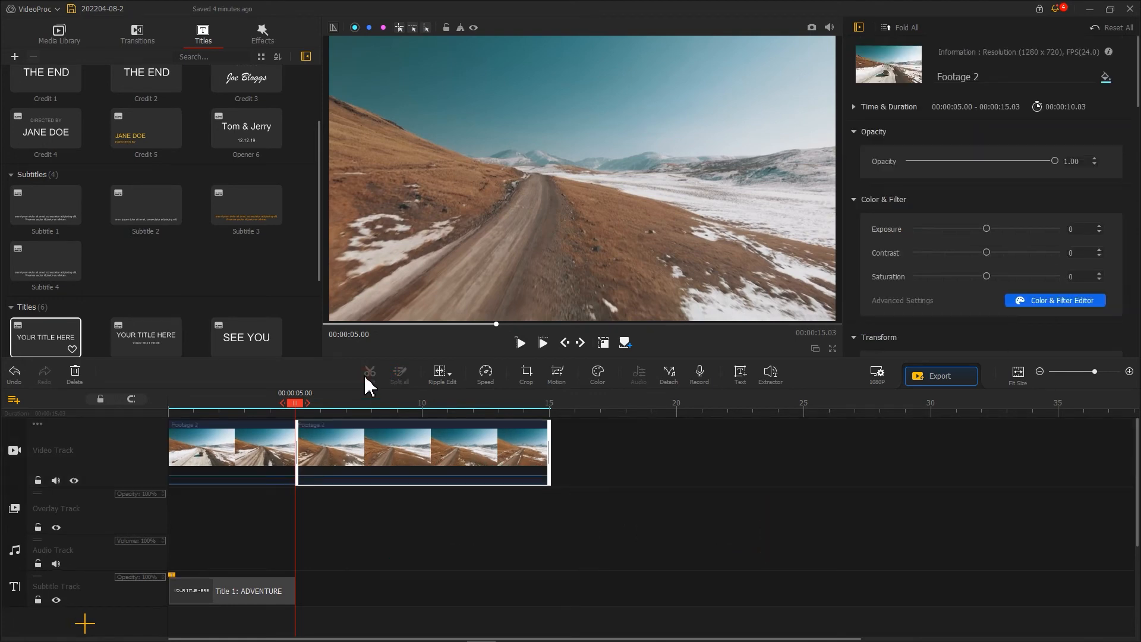
Step: Blur the first clip segment by enabling image denoising with Deviation 6.5, Coefficient 3.5 and Edge Threshold 2.0
left_click(247, 455)
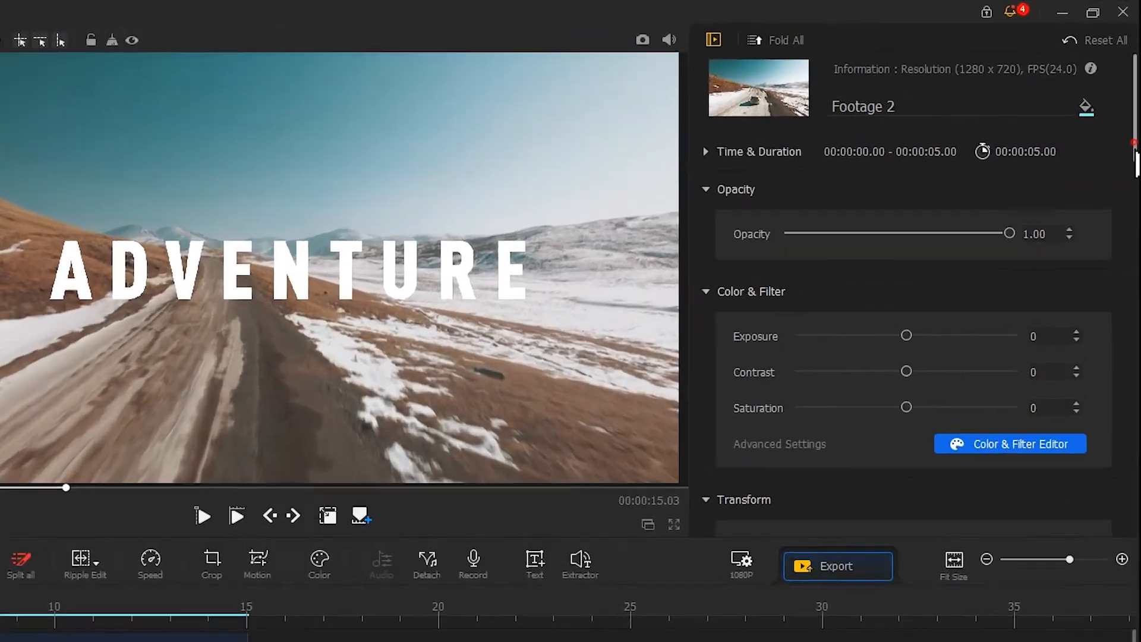
left_click_drag(1137, 97, 1131, 308)
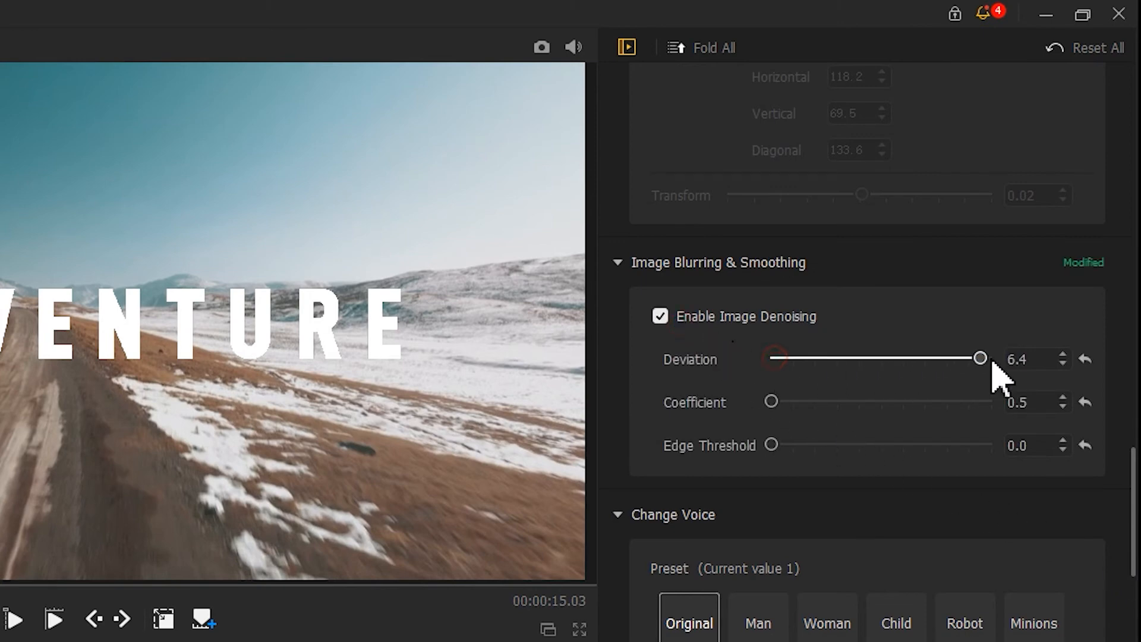
left_click_drag(771, 444, 1036, 445)
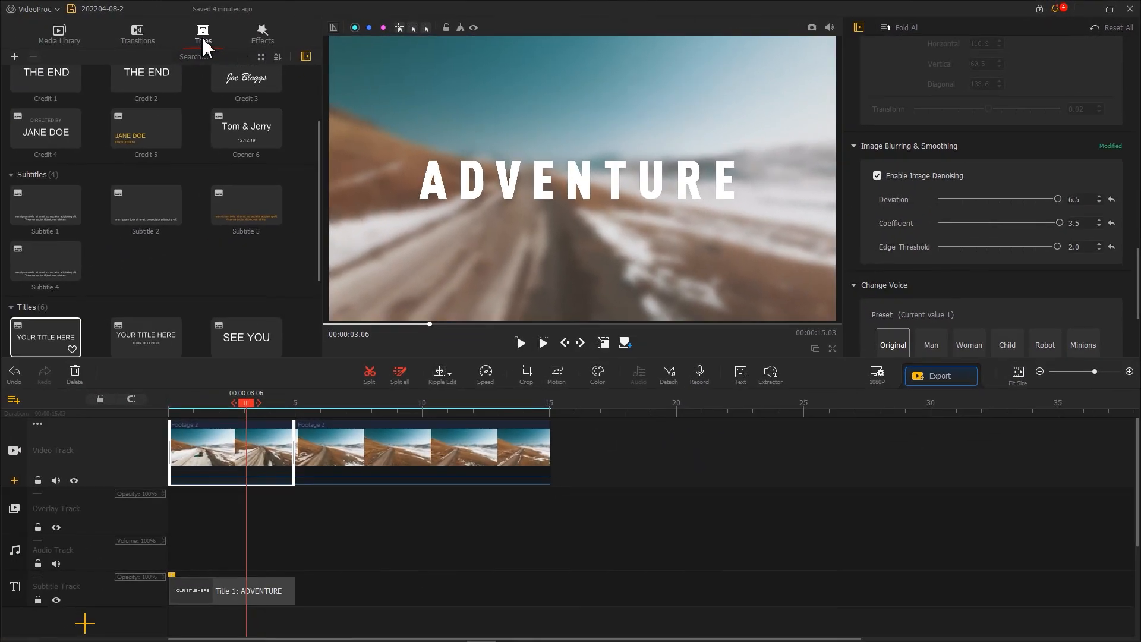
Step: Add a Fade transition between the two Footage 2 segments and preview the sequence from the start
left_click(136, 34)
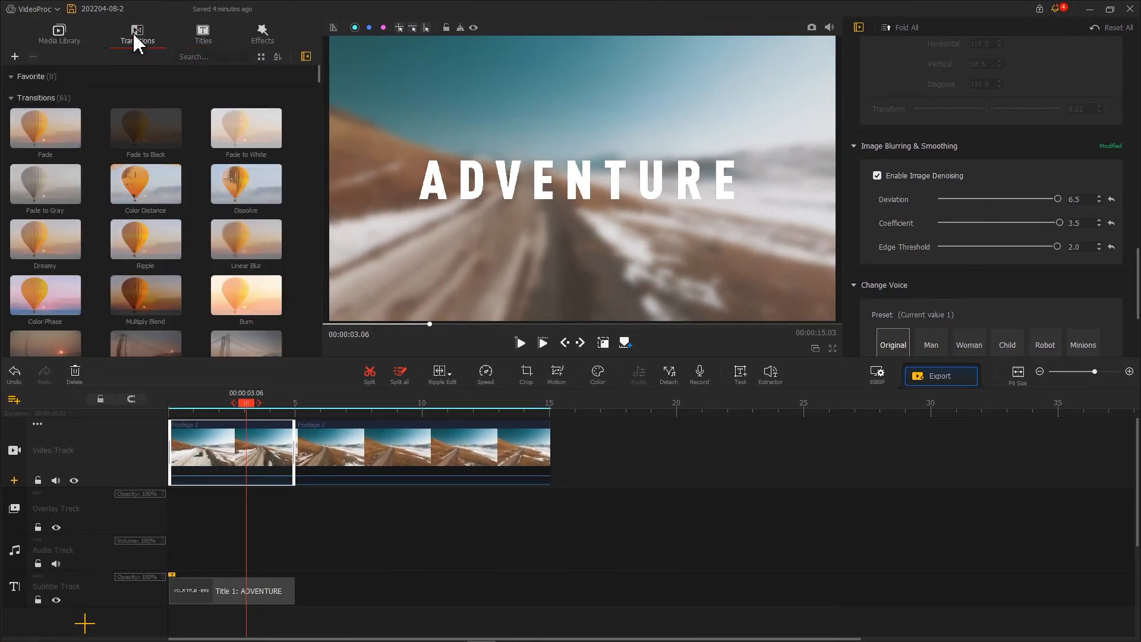
left_click_drag(51, 140, 297, 461)
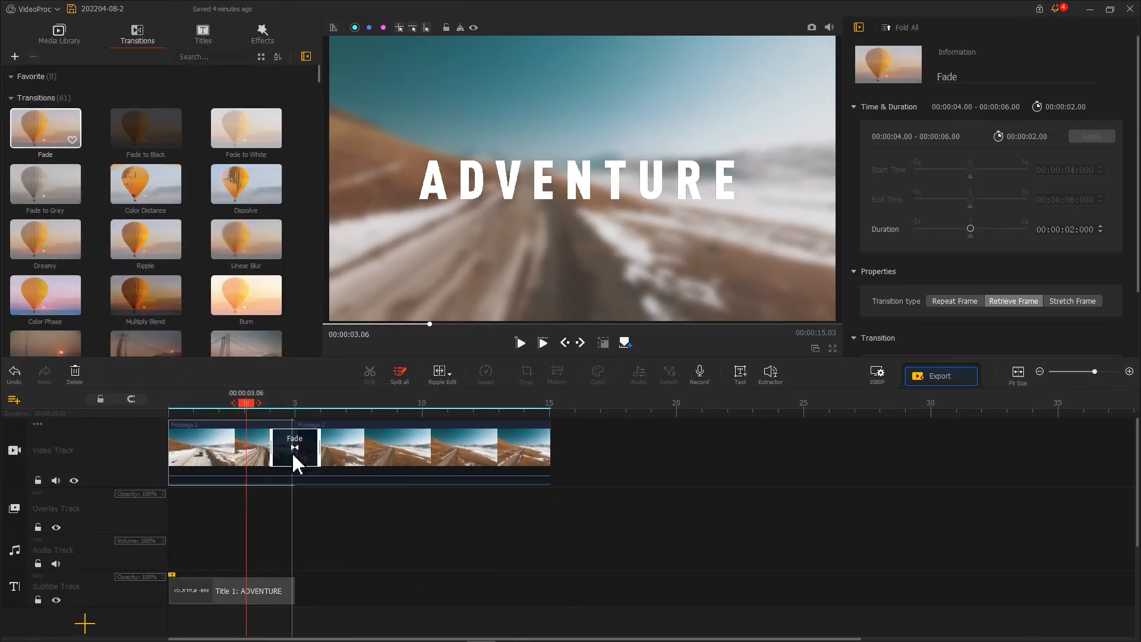
left_click_drag(249, 410, 171, 410)
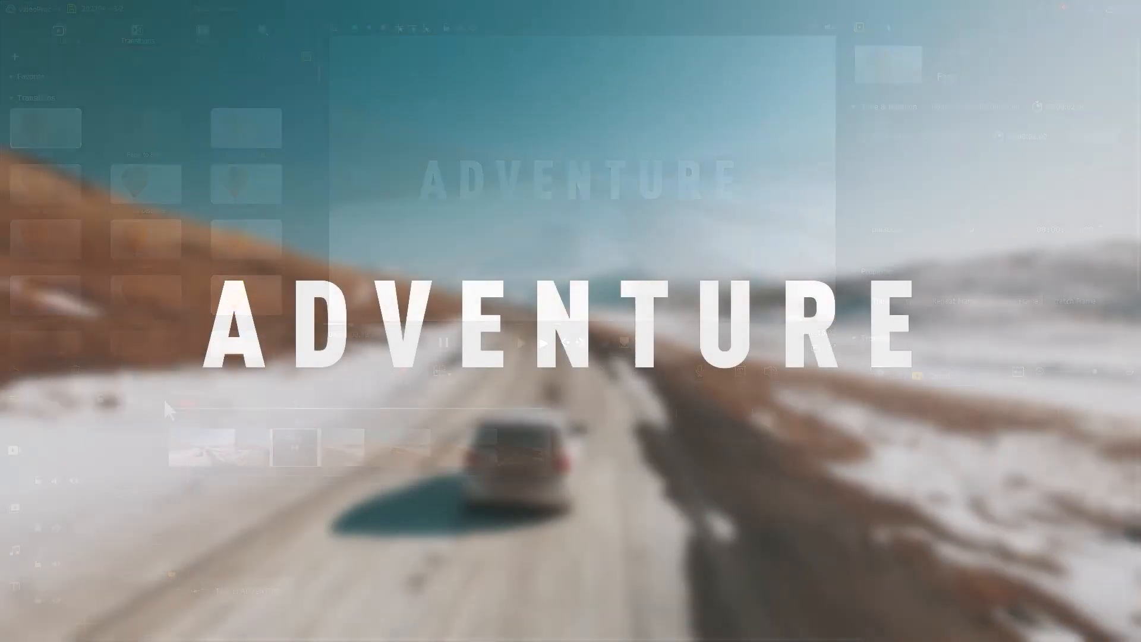